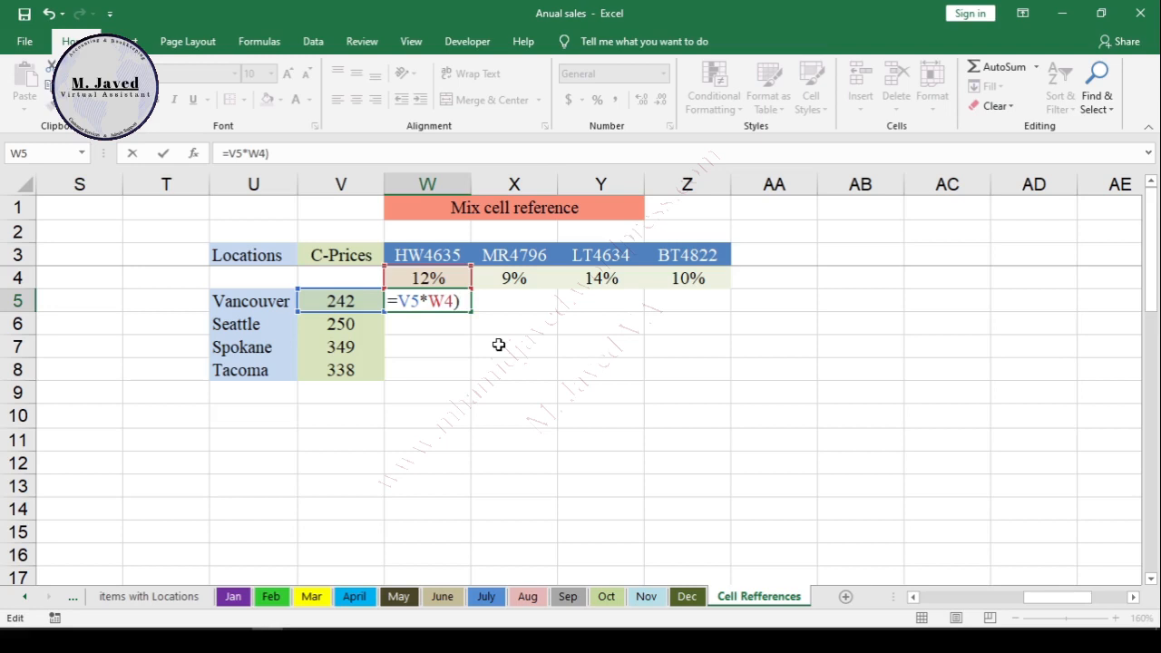
left_click(346, 292)
key("Return")
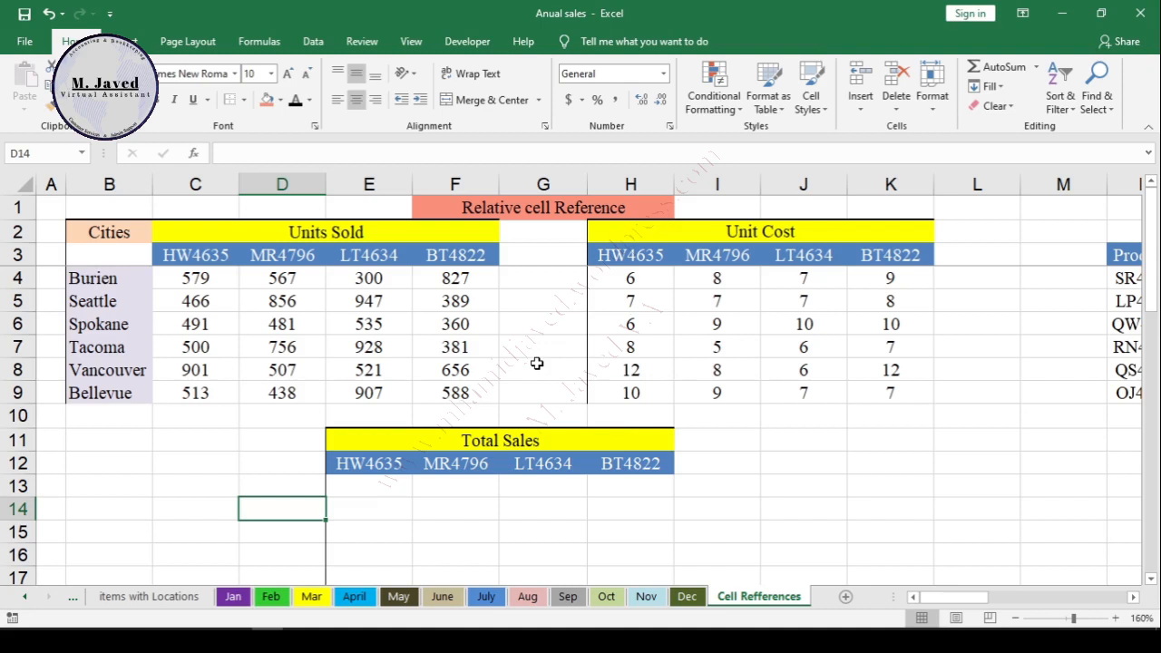
left_click(771, 461)
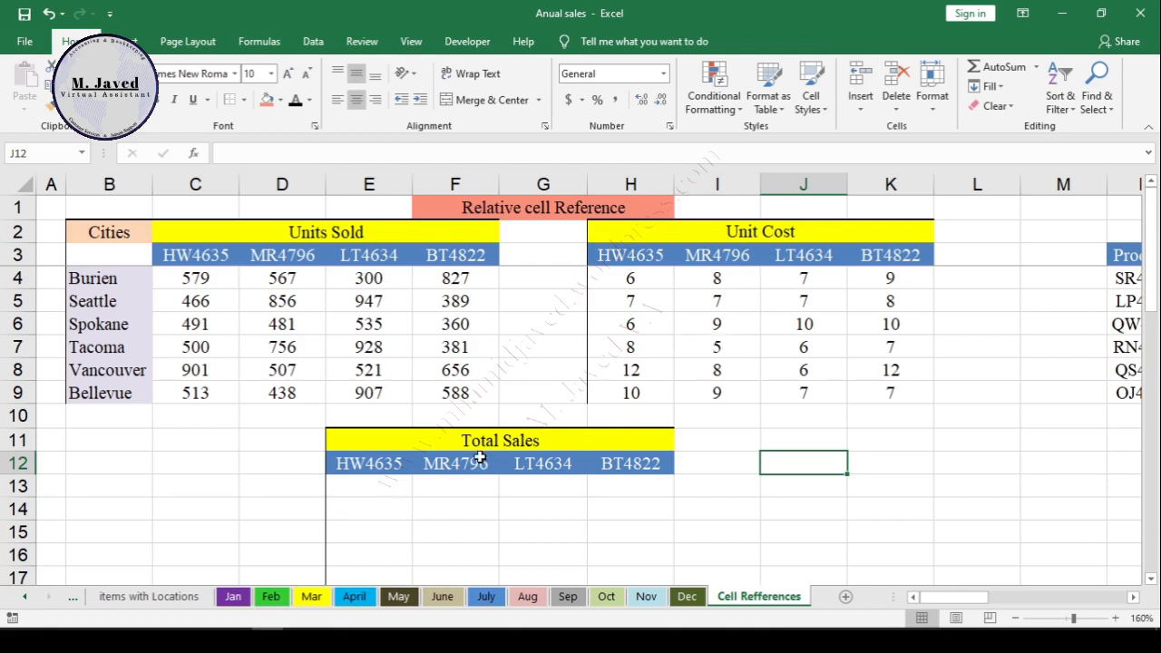
- Enter the formula =C4*H4 in E13 to multiply Burien's HW4635 units sold by its unit cost
left_click(399, 485)
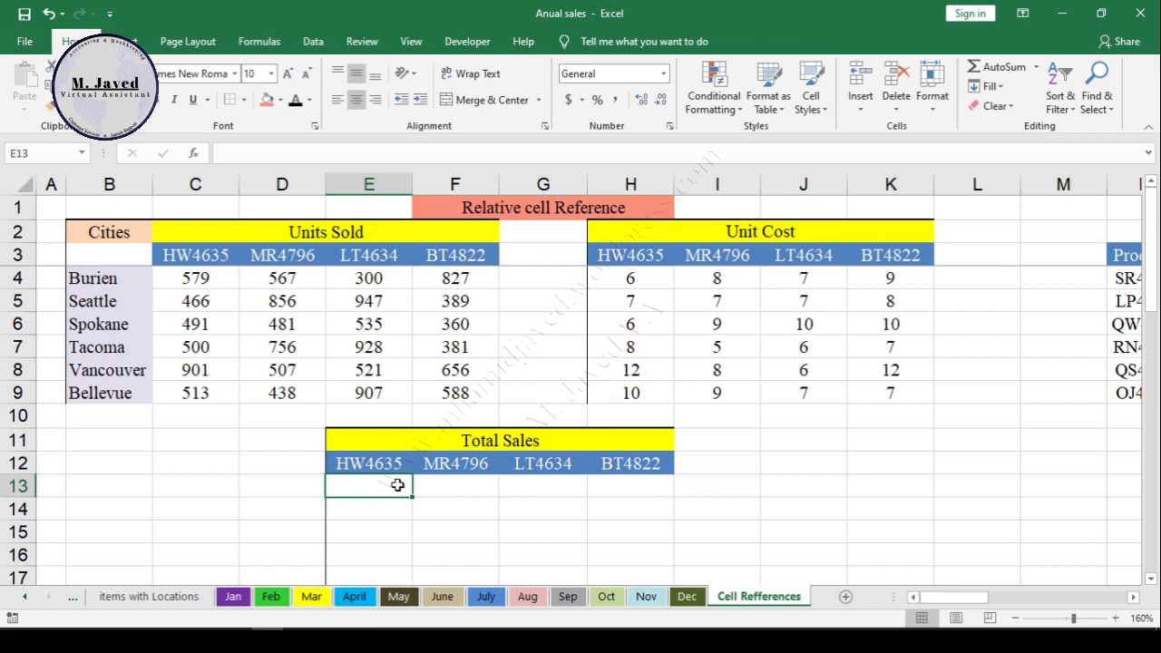
type("=")
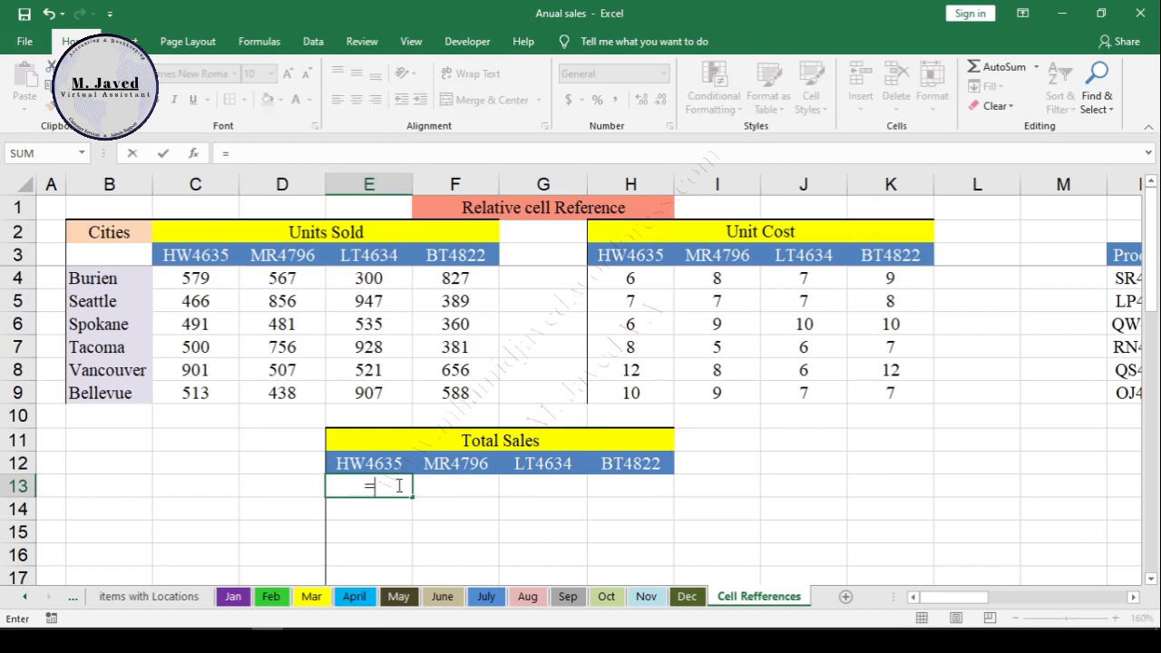
left_click(197, 278)
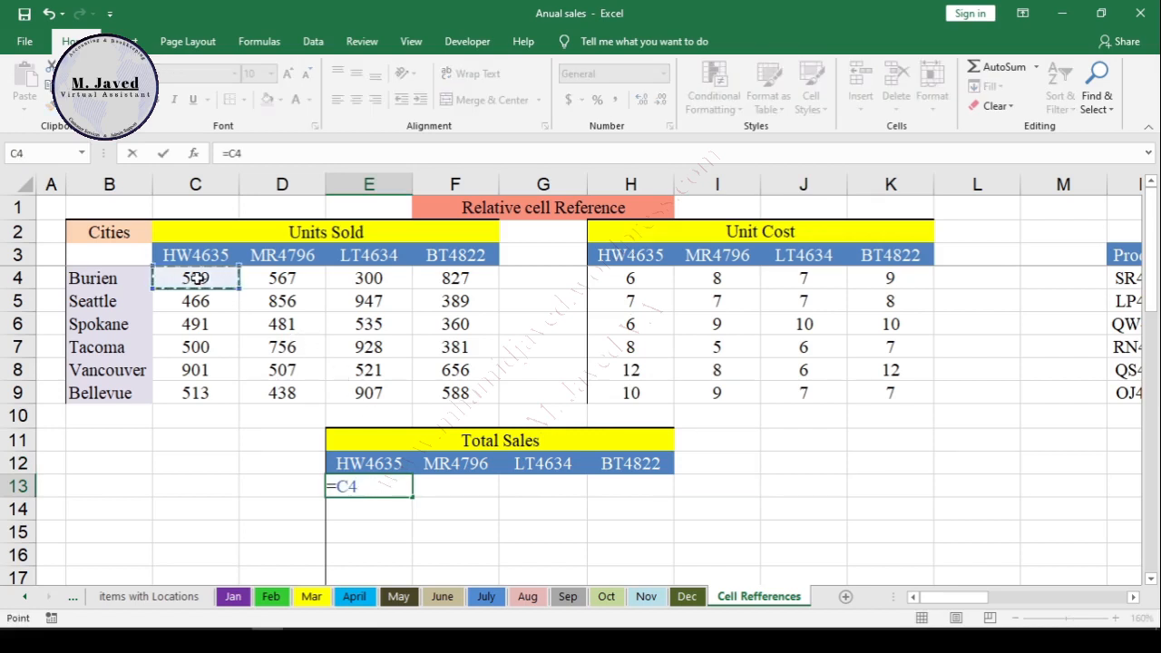
type("*")
left_click(633, 279)
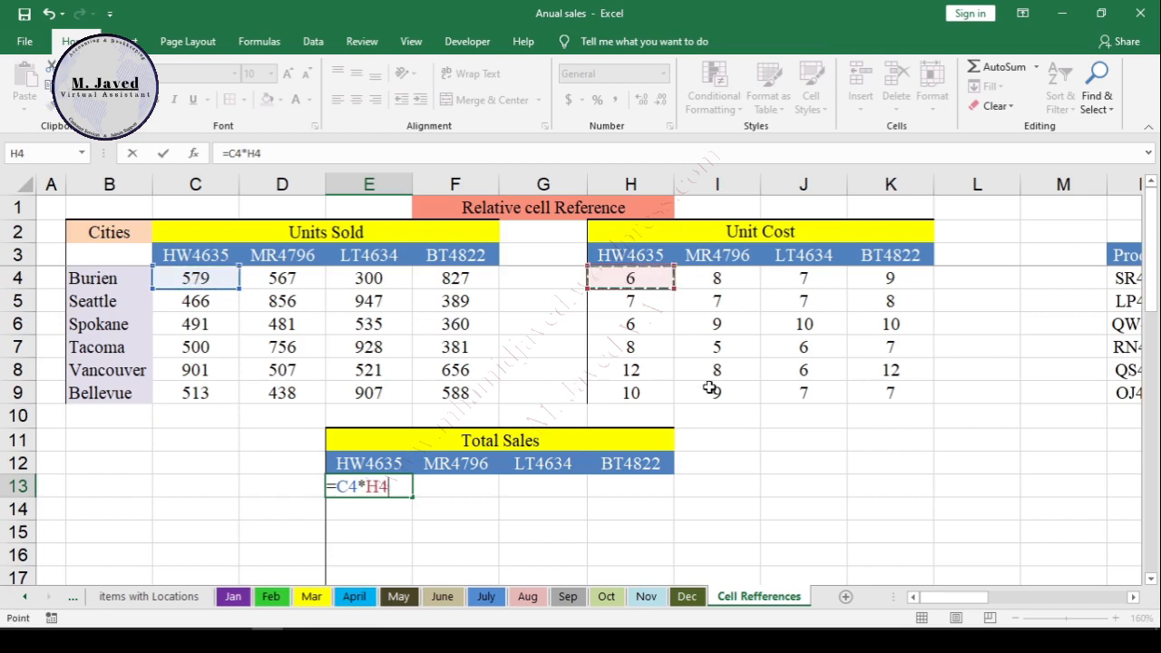
key("Return")
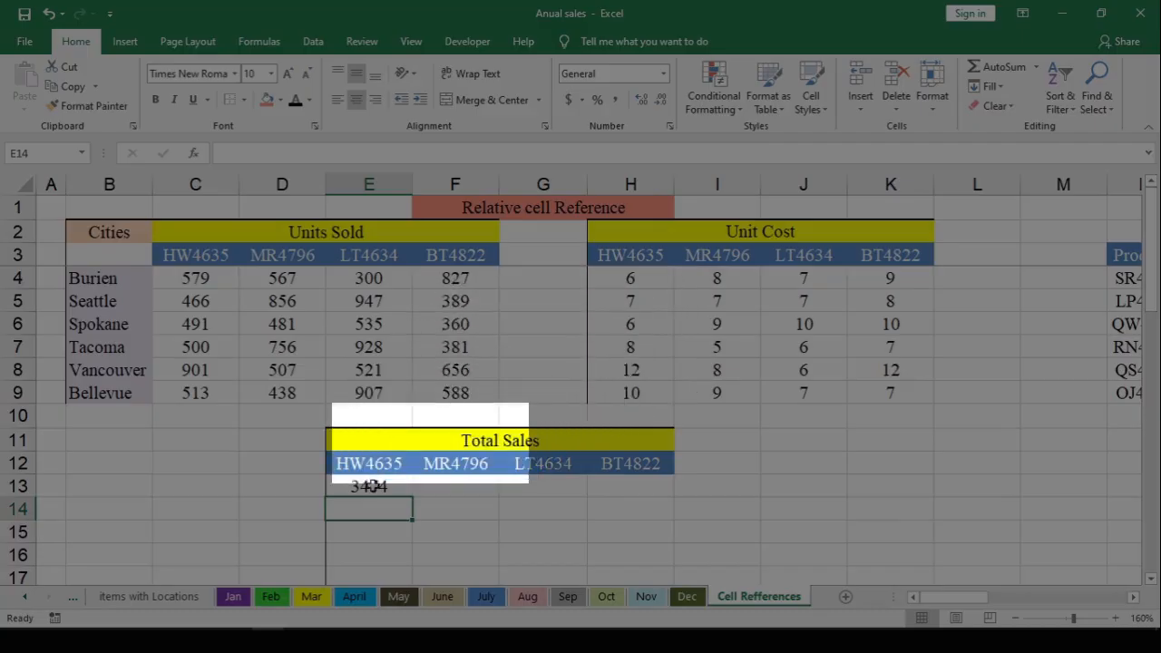
- Copy the Total Sales formula in E13 across to column H and down through row 19
left_click(391, 487)
double_click(391, 487)
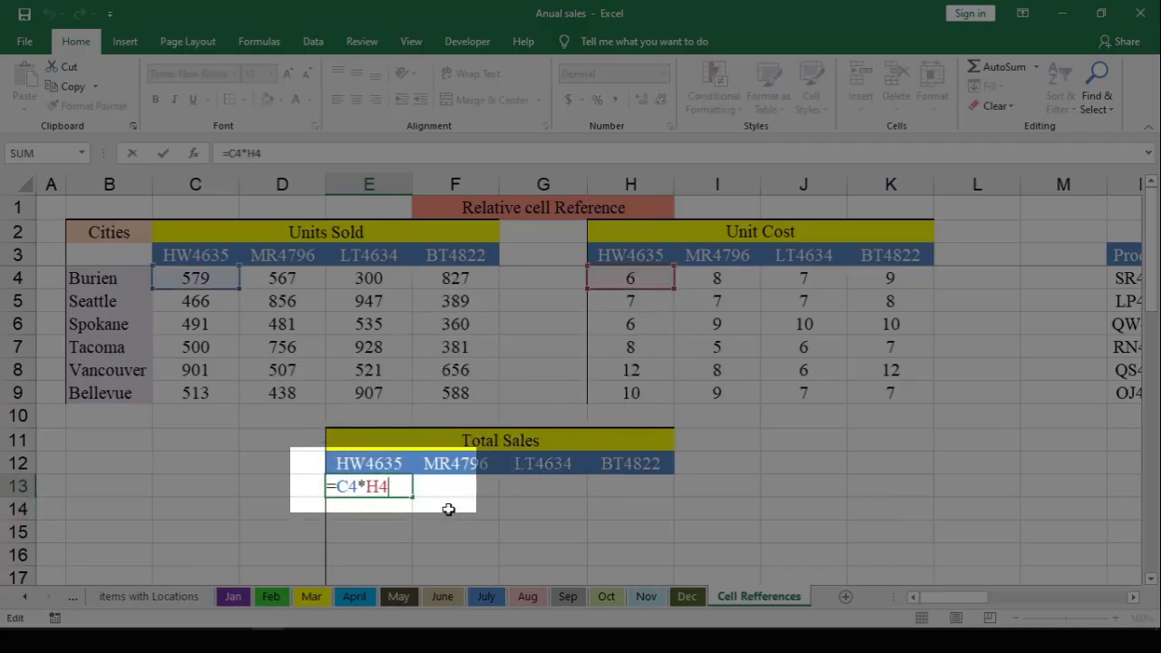
key("Left")
key("Left")
key("Return")
left_click(387, 485)
left_click_drag(411, 498, 643, 500)
scroll(700, 480, "down", 1)
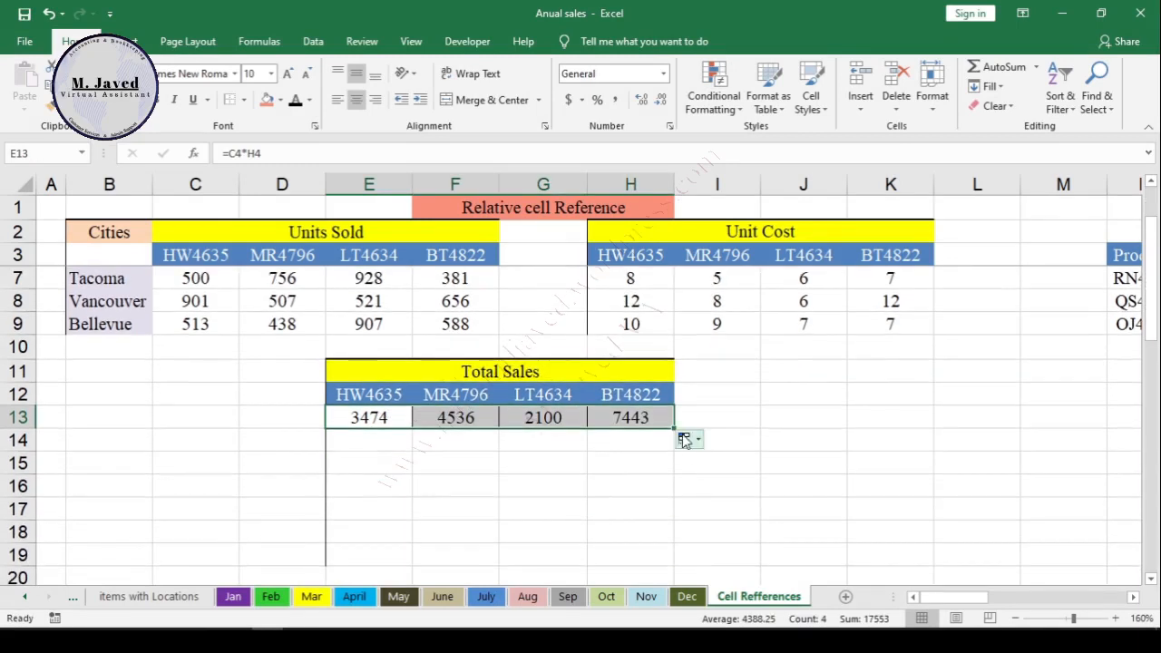
left_click_drag(677, 427, 680, 557)
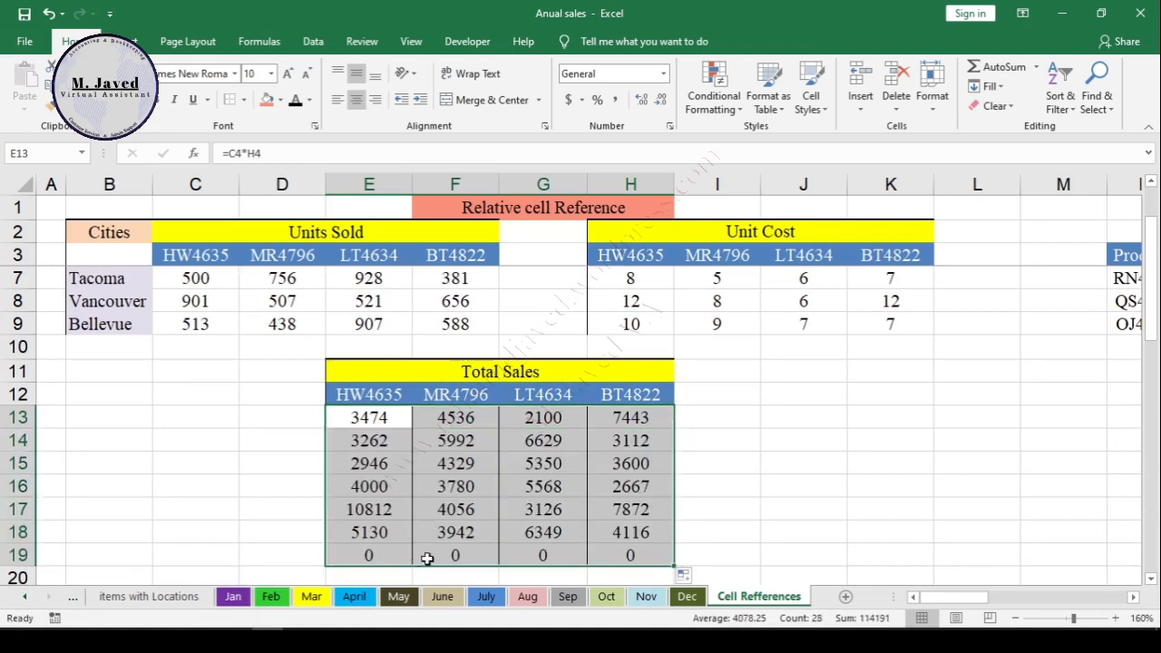
- Clear the surplus formulas from E19:H19 below the Total Sales table
left_click(368, 554)
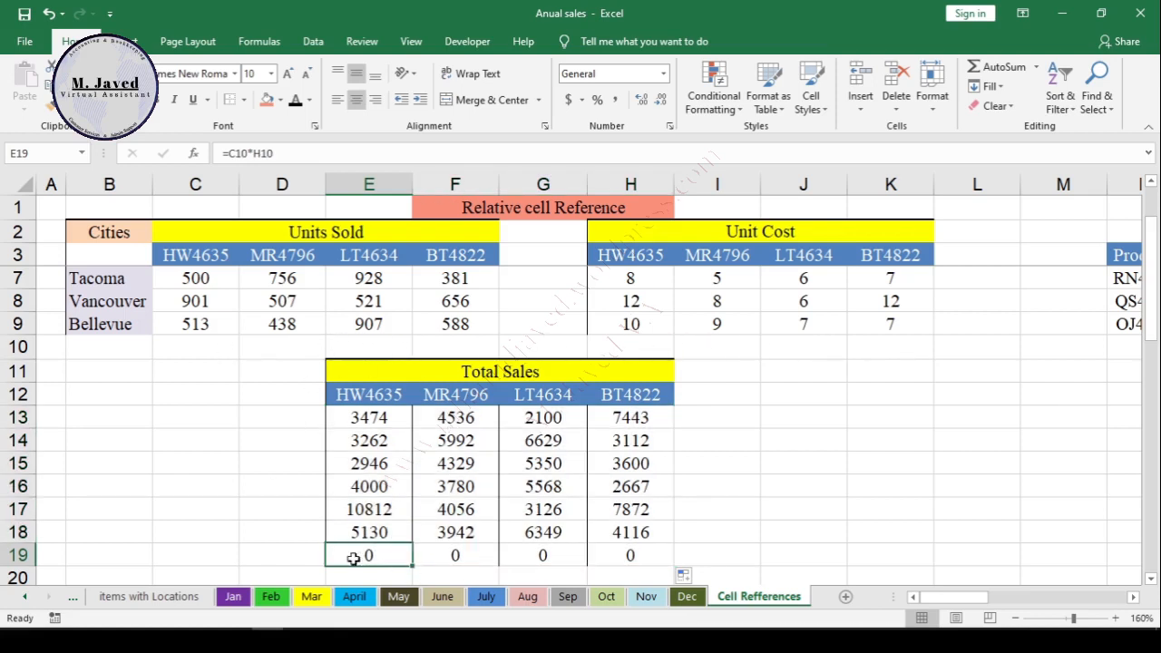
left_click_drag(343, 556, 639, 555)
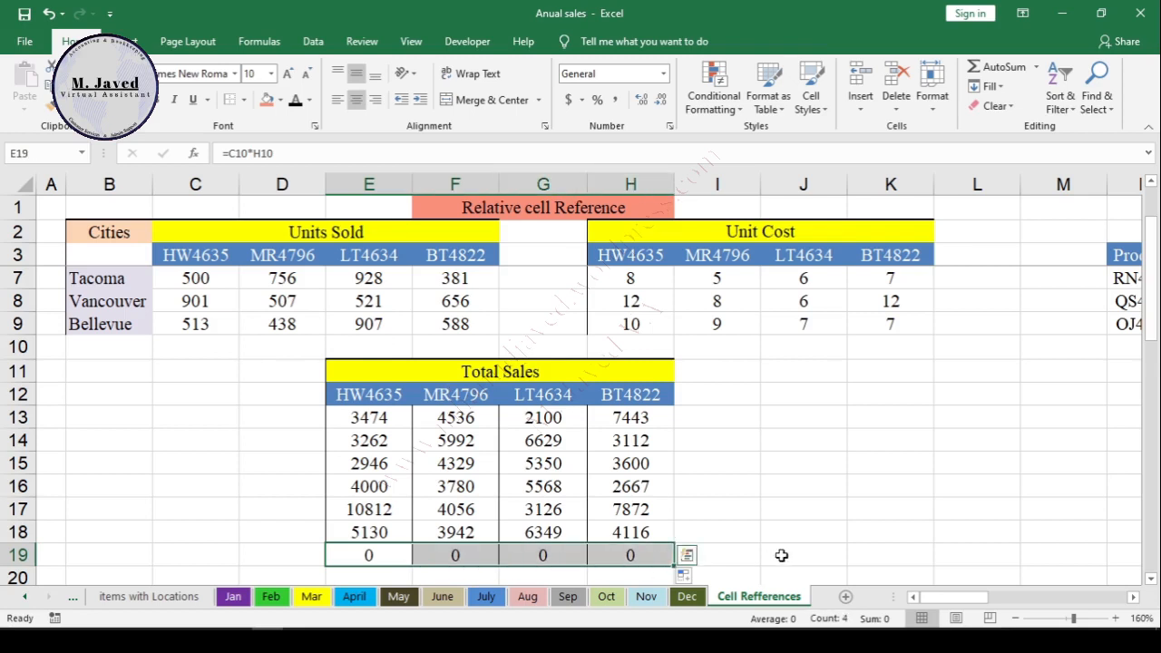
key("Delete")
left_click(772, 529)
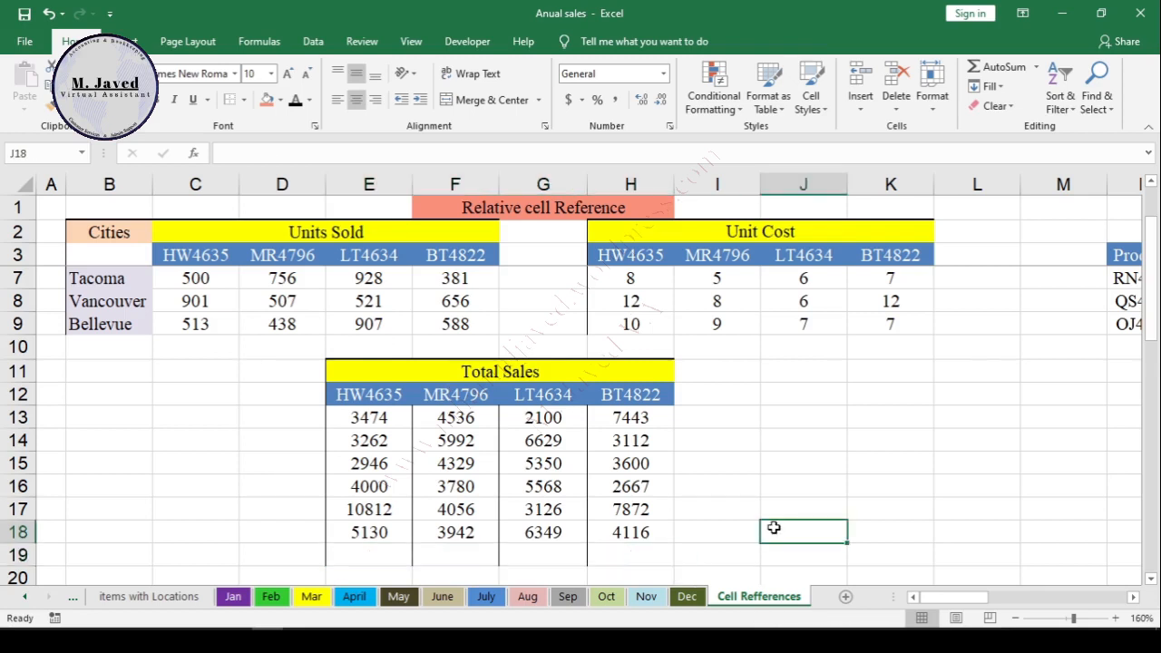
- Inspect the relative references in the copied Total Sales formulas in H18 and G14
left_click(640, 533)
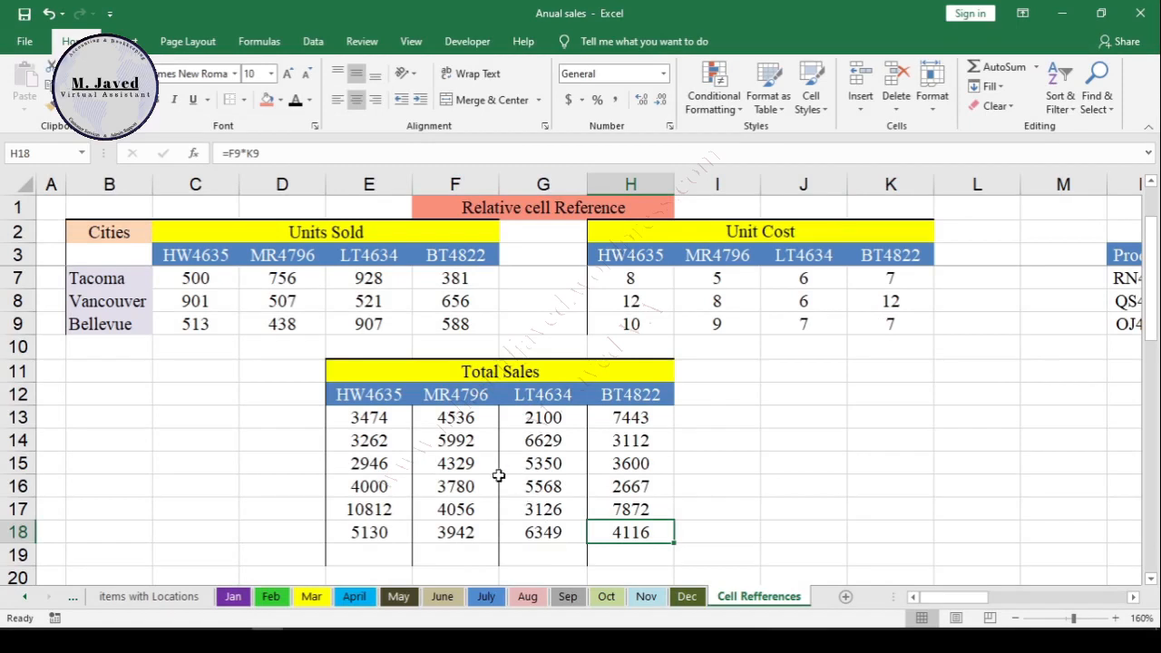
scroll(606, 494, "up", 1)
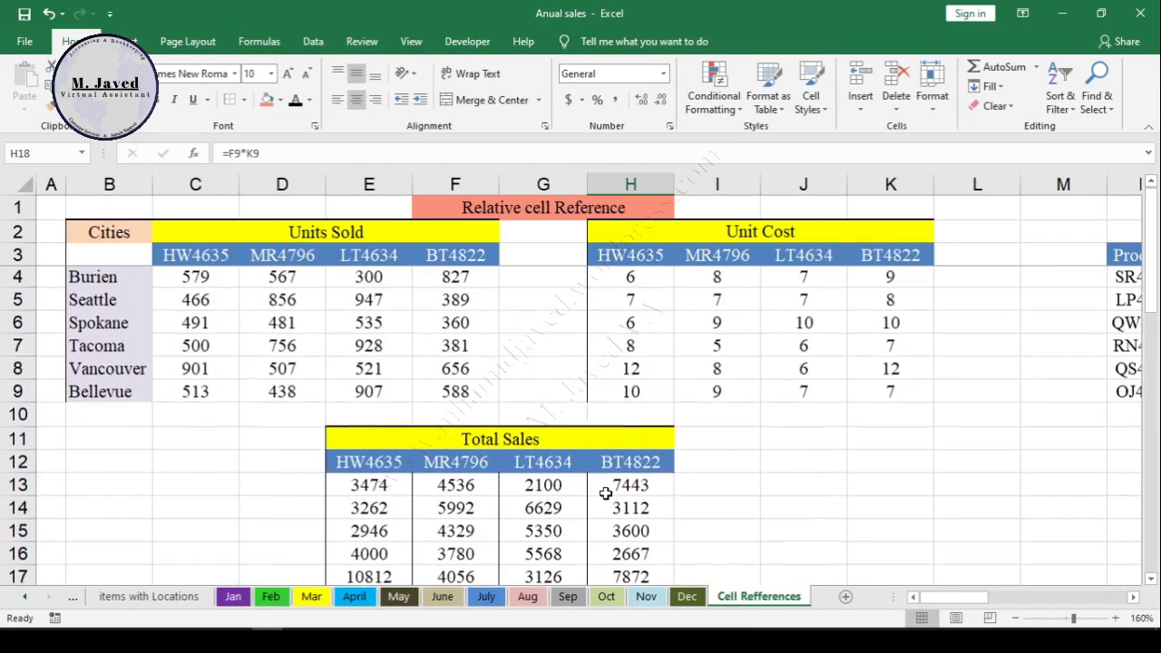
left_click(564, 509)
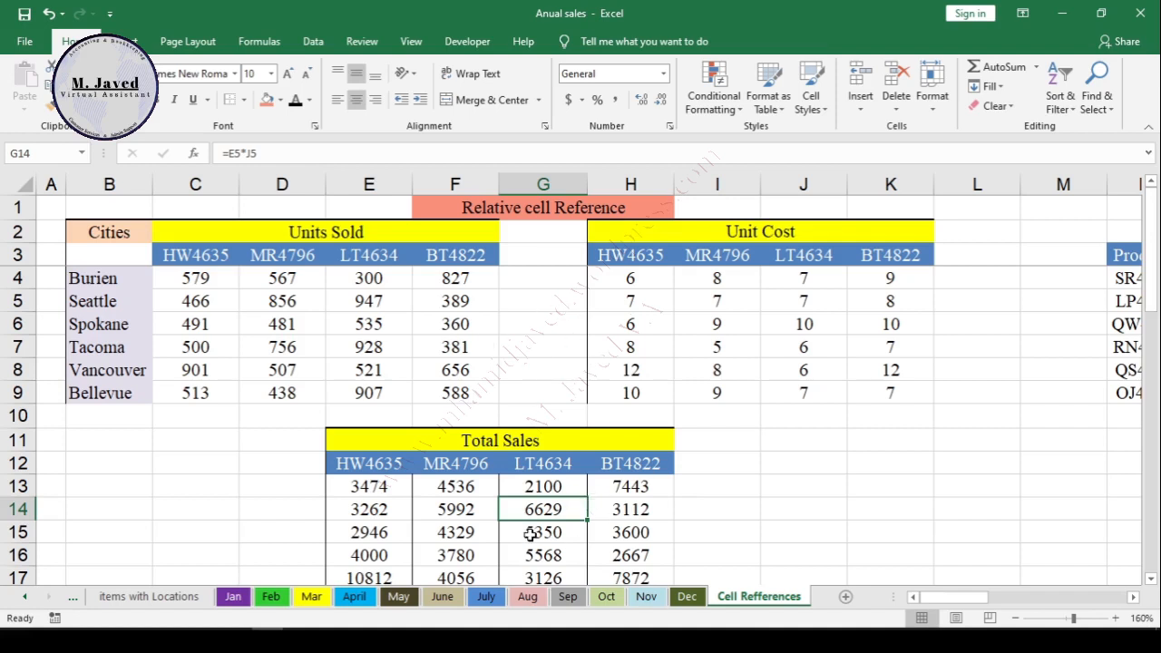
- In the Absolute cell Reference table, enter the New Cost formula =(O4*R3)+O4 in P4 for product SR4894
left_click(1133, 598)
left_click_drag(1134, 600, 1134, 601)
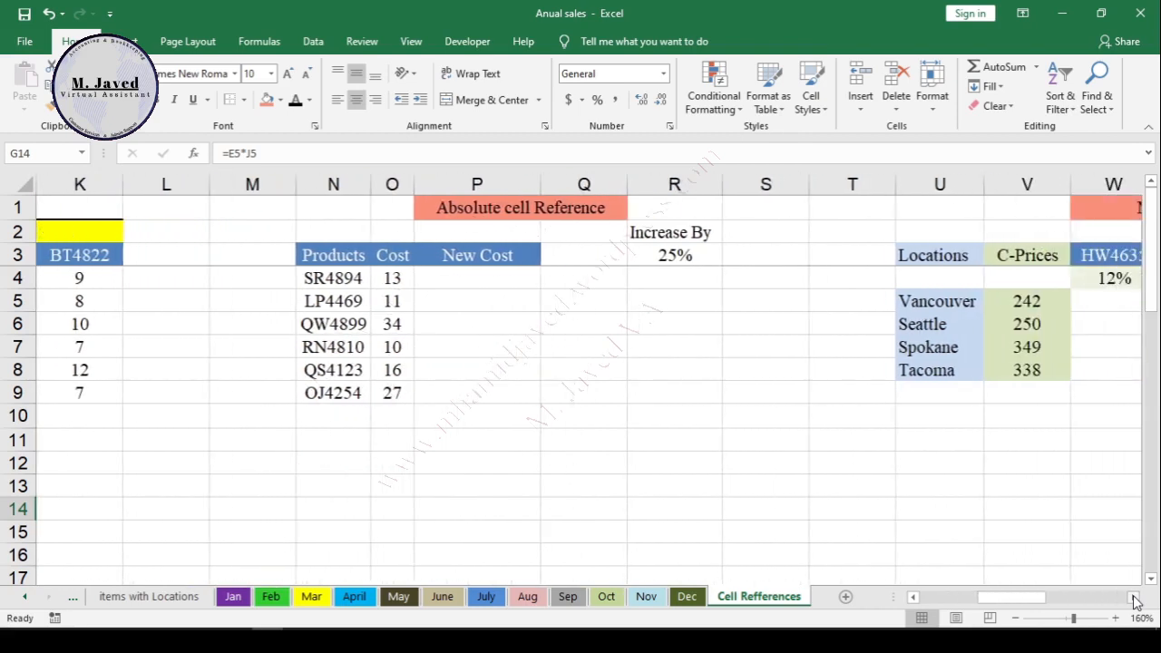
left_click(913, 598)
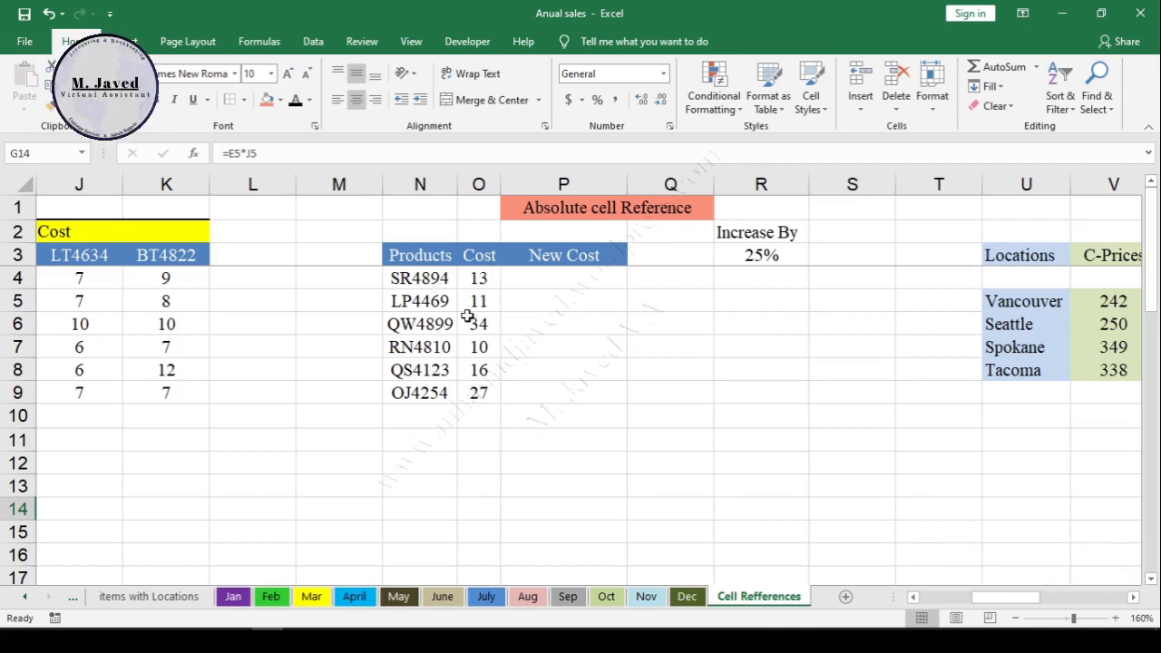
left_click(760, 254)
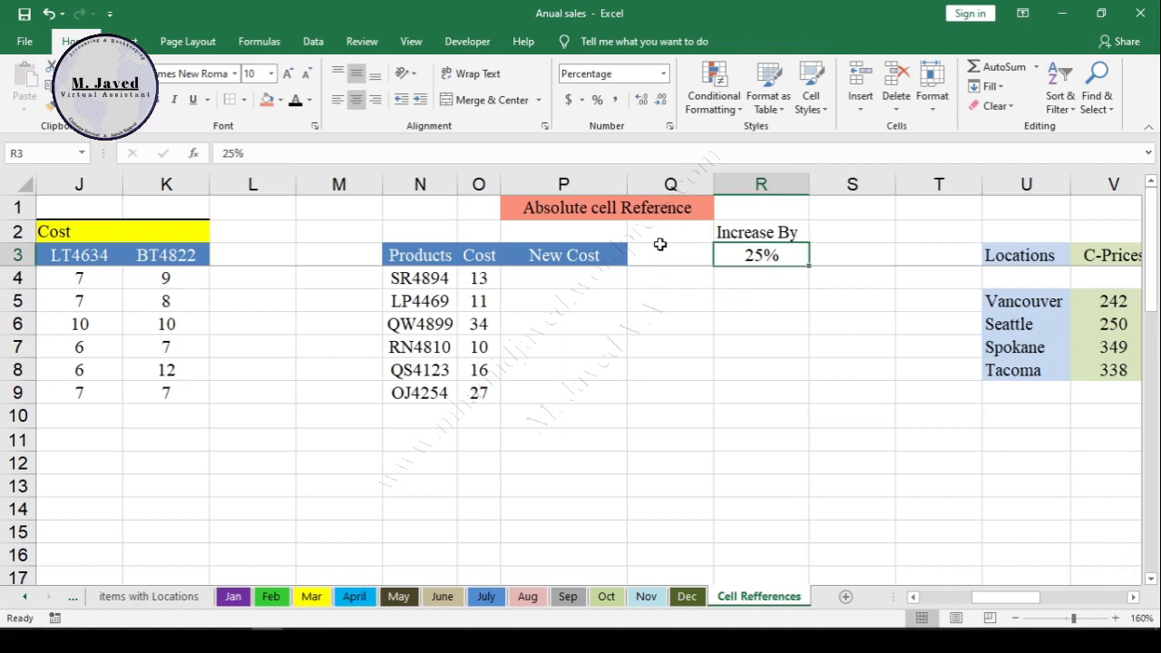
left_click(586, 282)
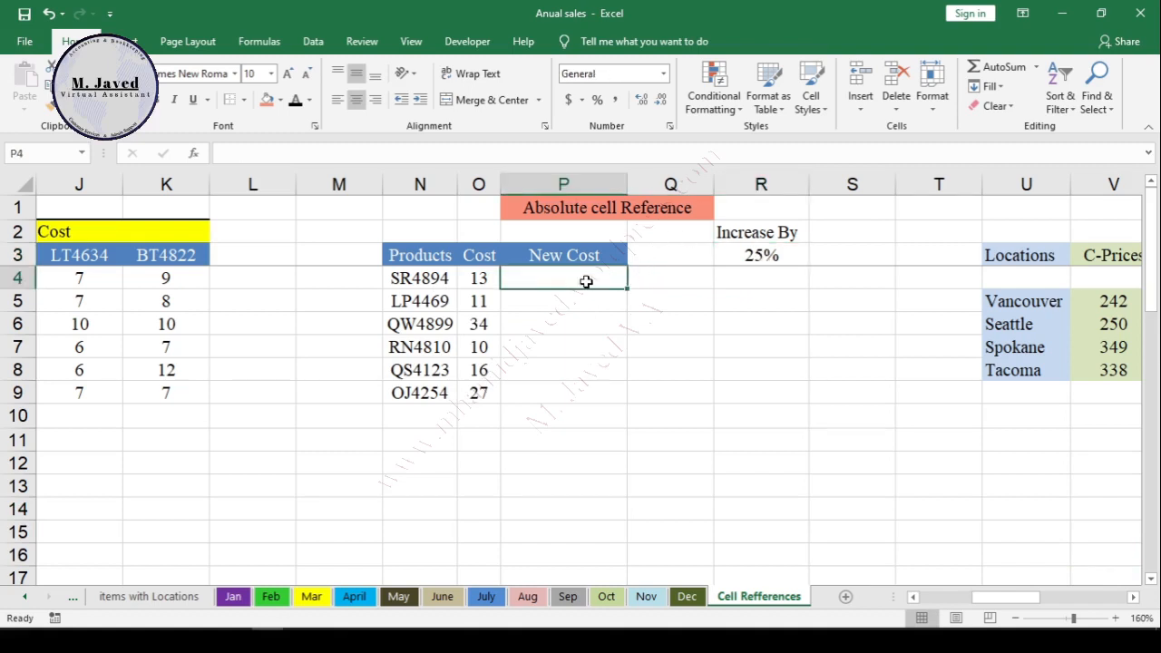
type("=")
left_click(478, 279)
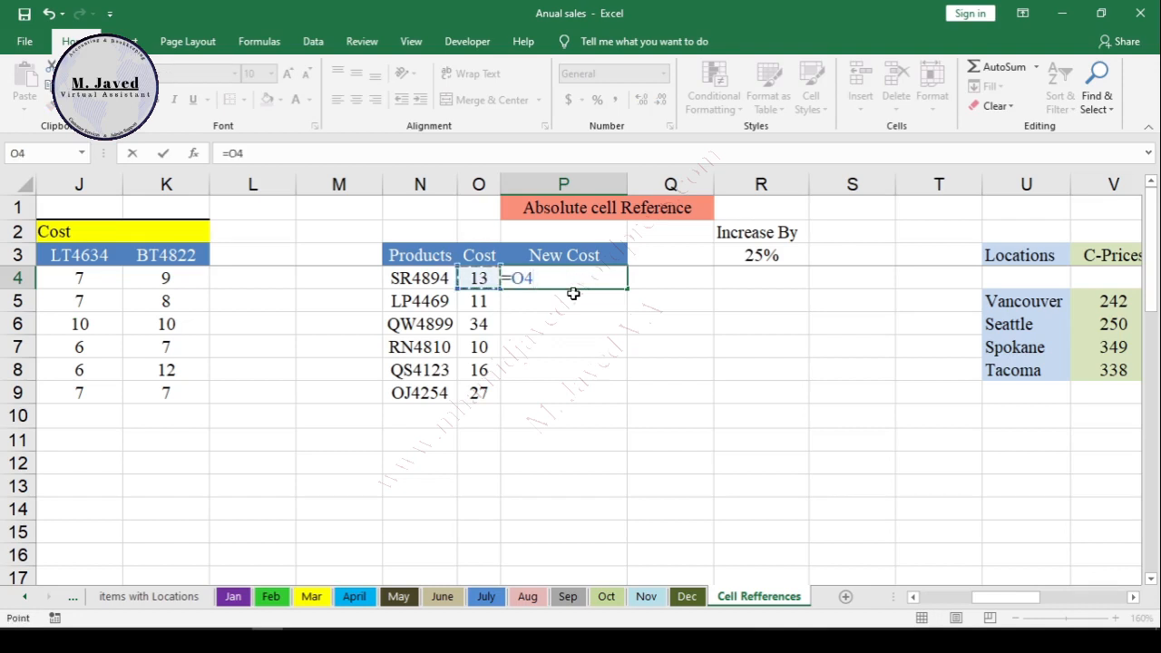
type("*")
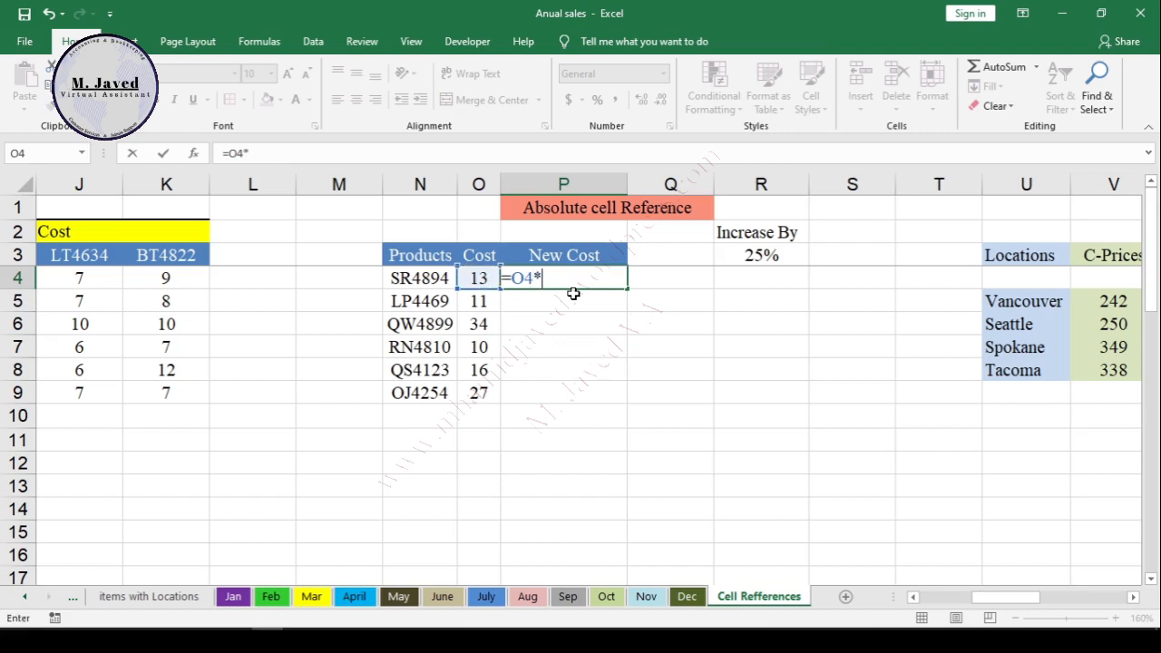
left_click(771, 257)
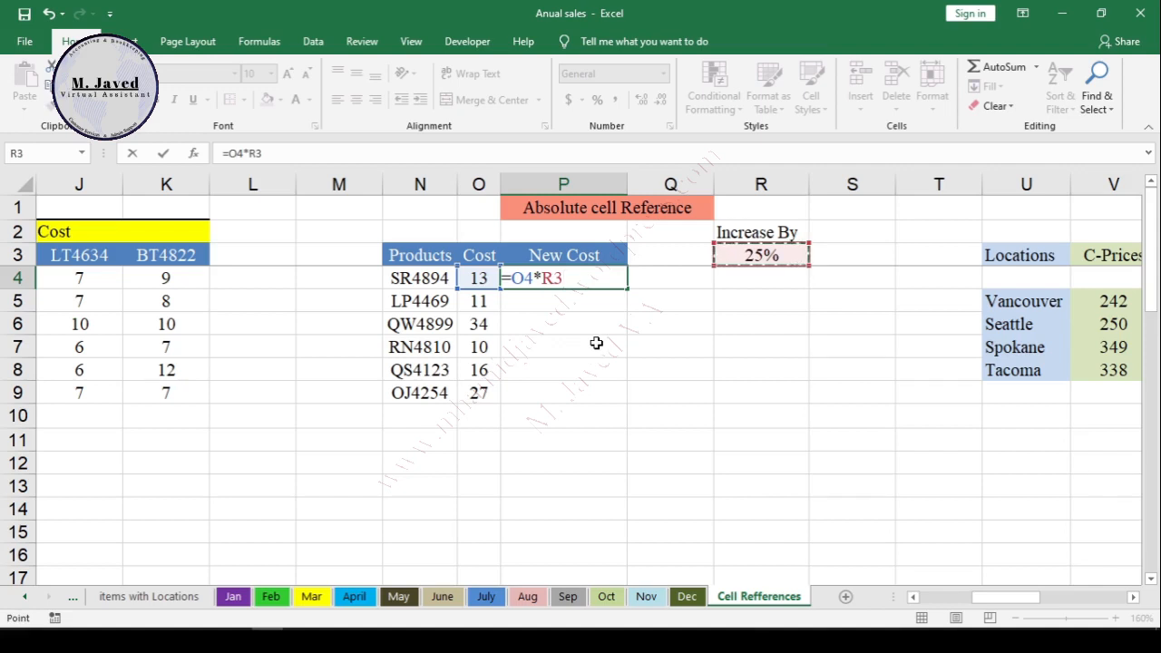
key("F2")
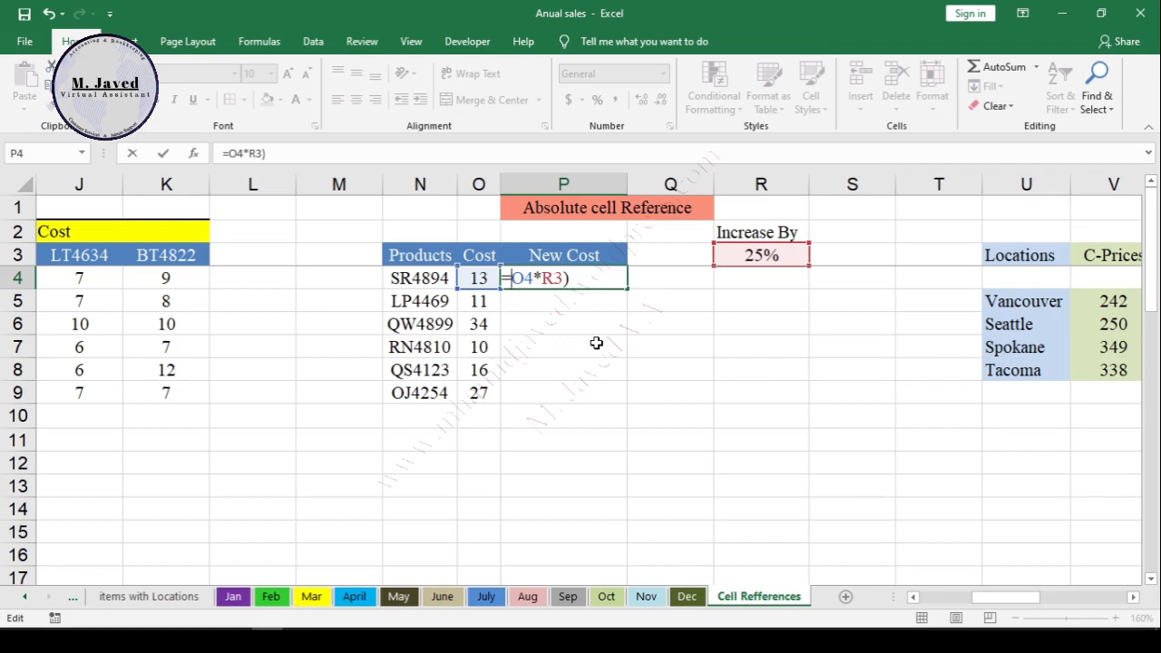
type("(")
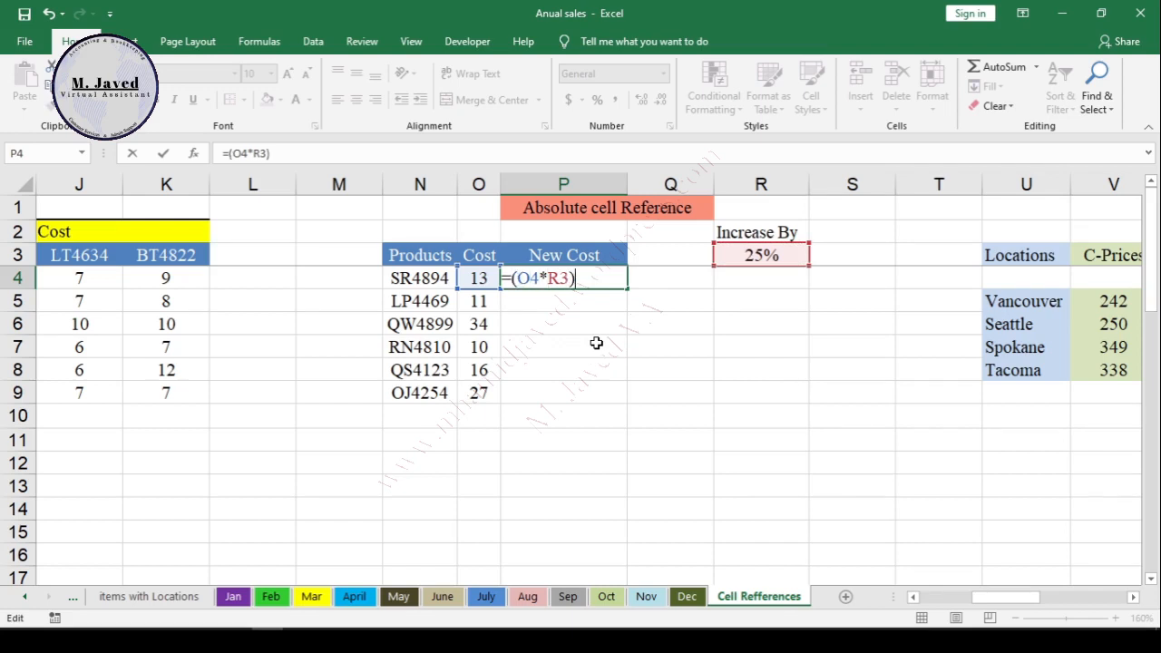
type("+")
left_click(486, 277)
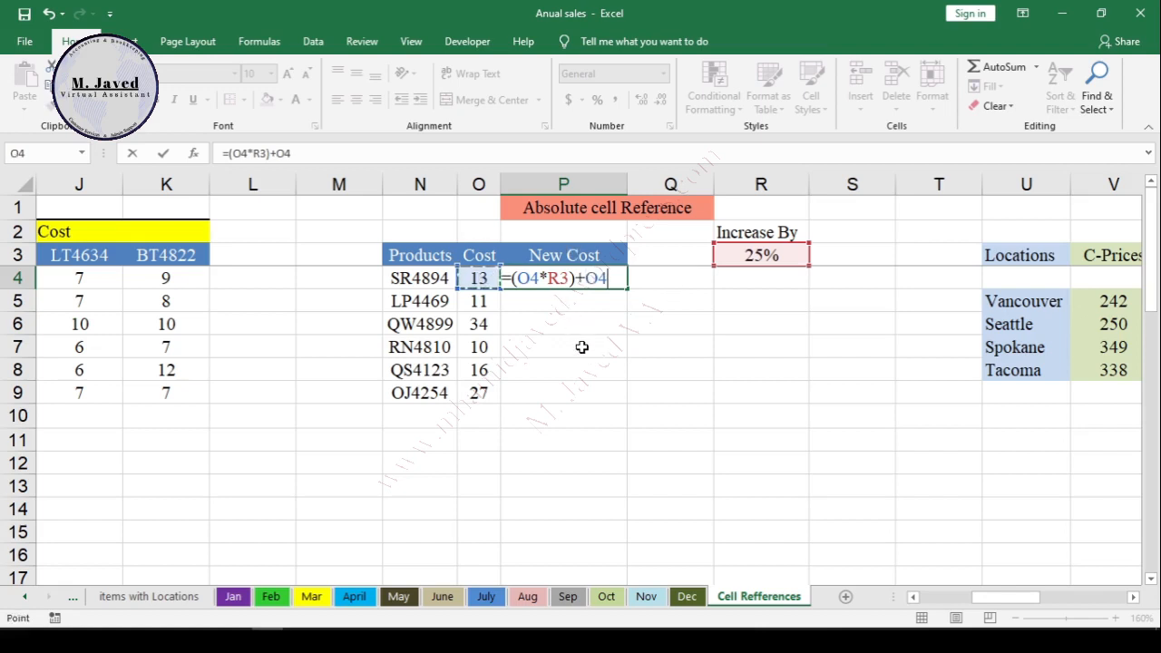
key("Return")
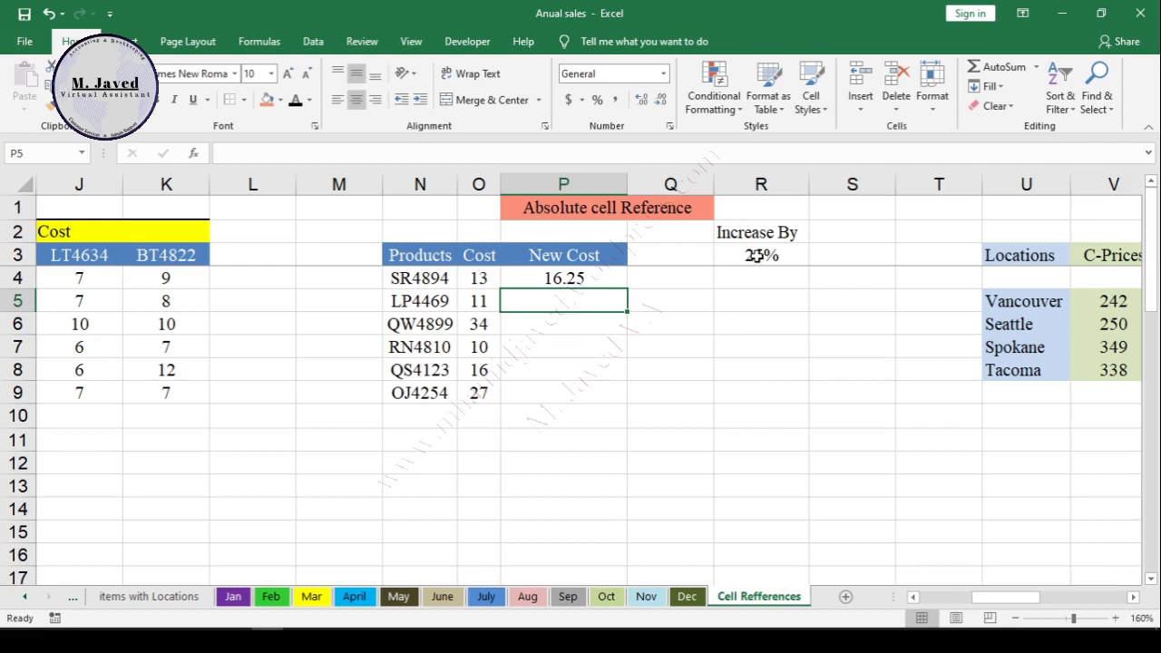
- Copy the New Cost formula from P4 down to P9 for the remaining products
left_click(566, 280)
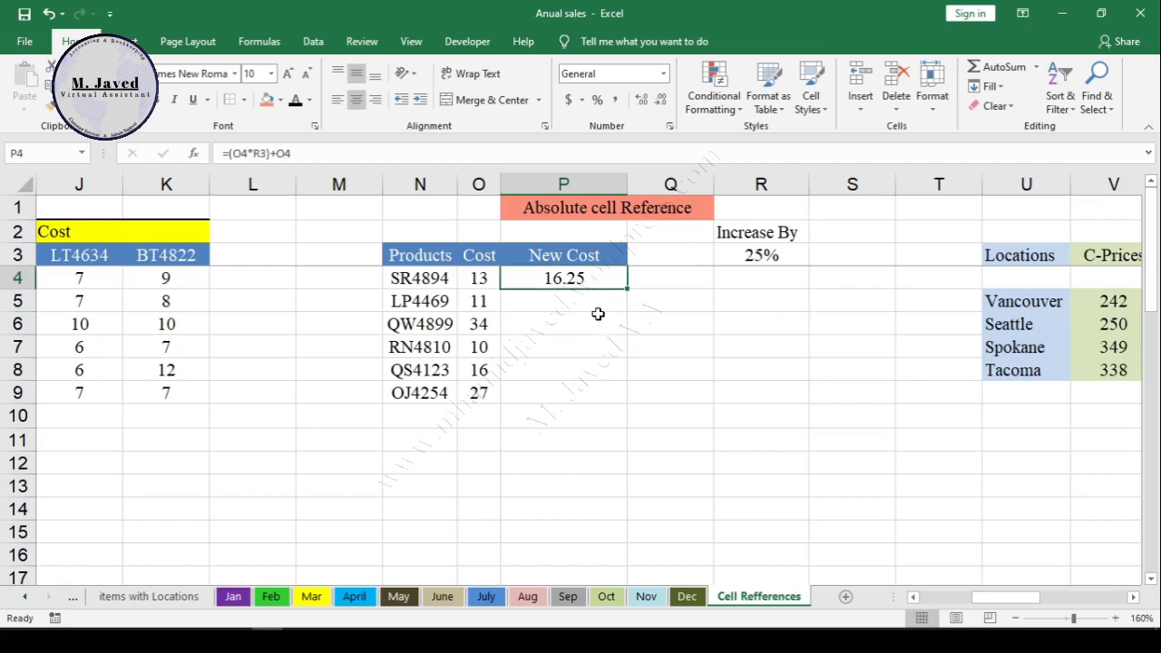
left_click_drag(627, 289, 627, 399)
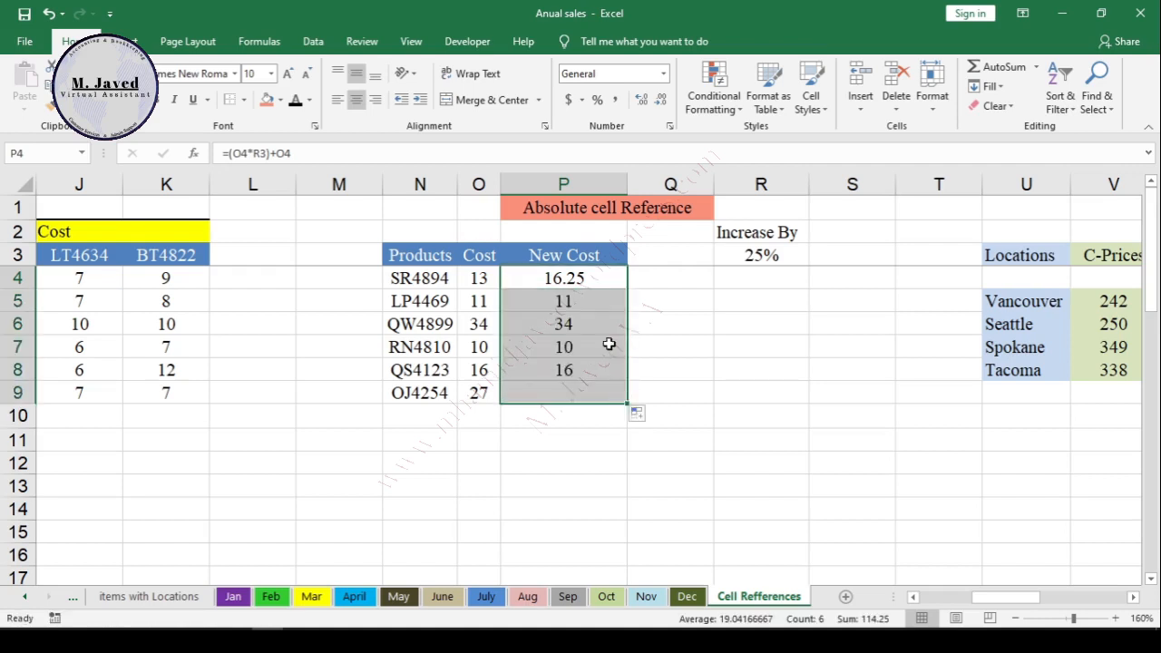
- Compare the New Cost formulas in P8, P5 and P4 to see which Increase By cell each references
left_click(590, 372)
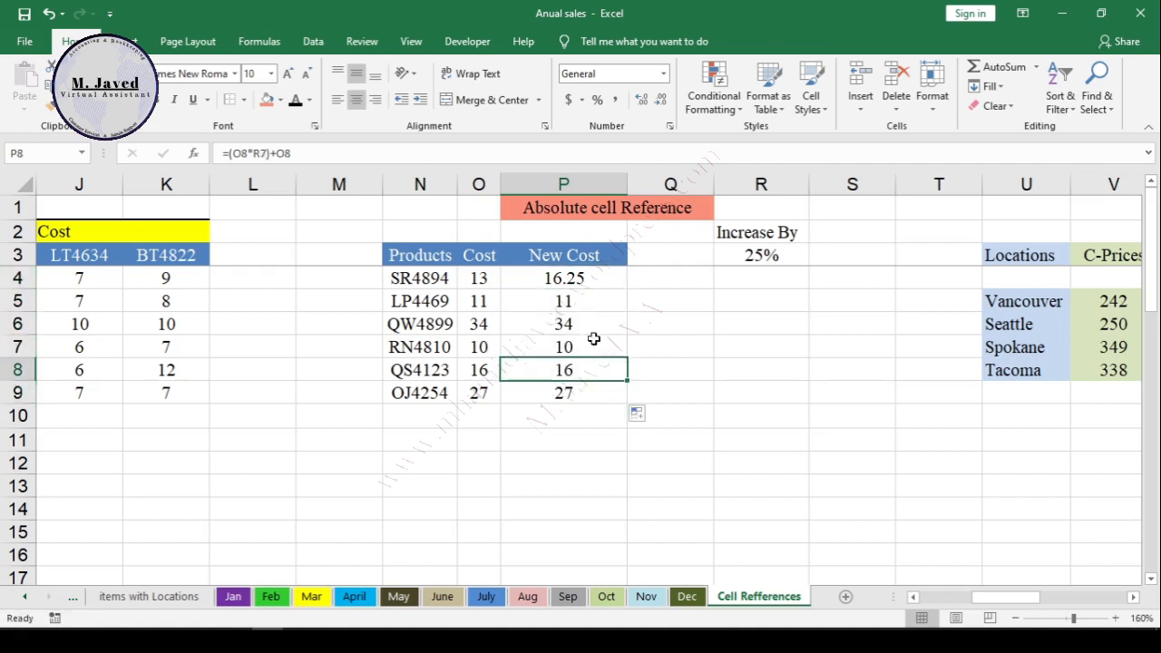
left_click(585, 305)
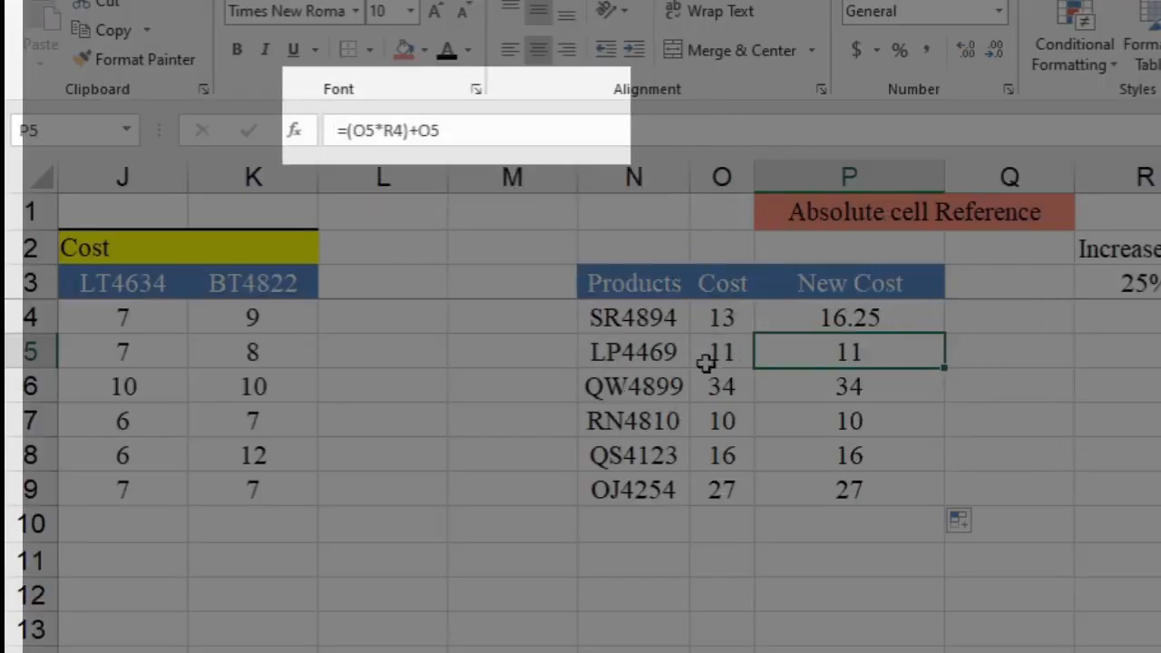
left_click(905, 381)
left_click(903, 360)
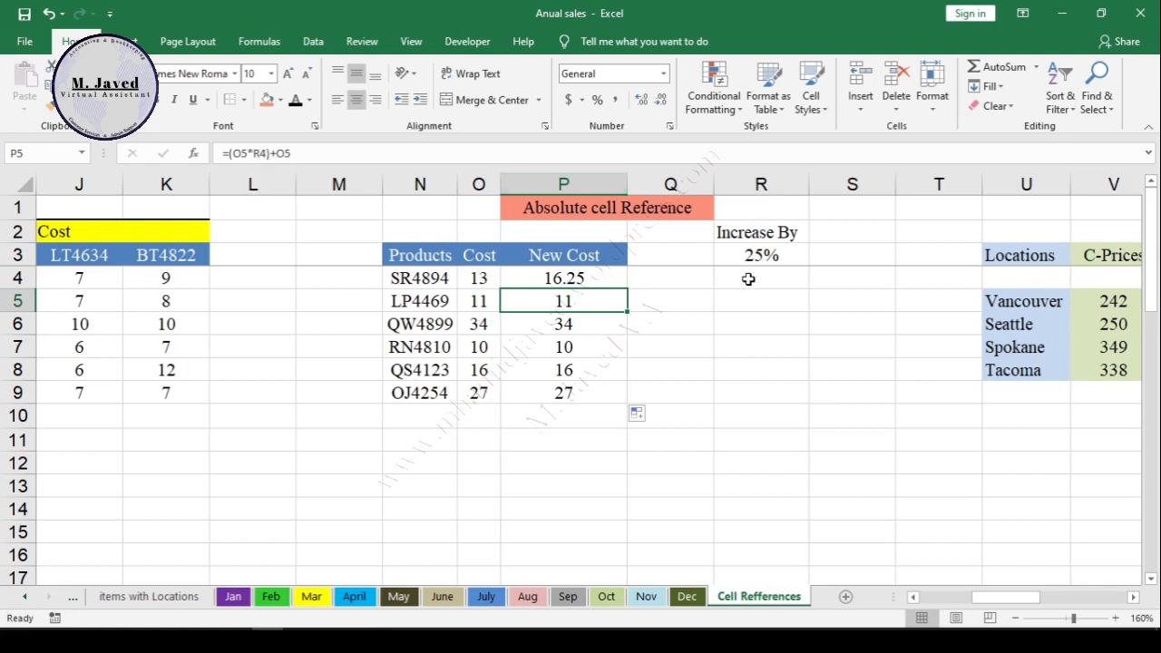
left_click(605, 277)
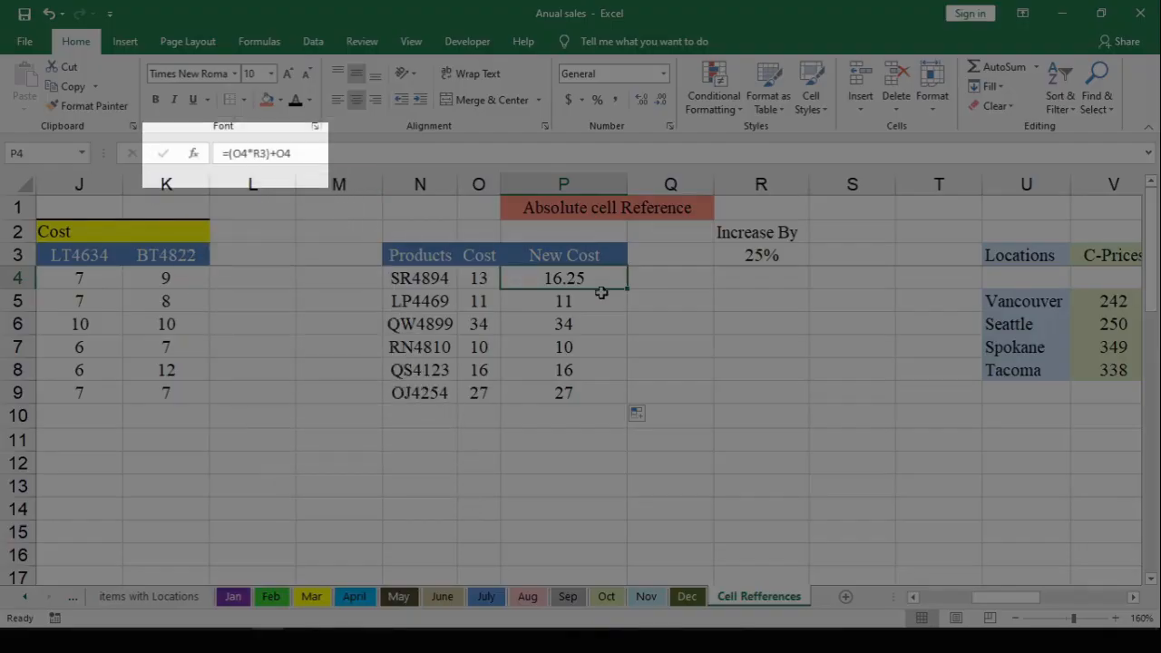
left_click(593, 302)
- Make the Increase By reference absolute in P4's New Cost formula so it reads =(O4*$R$3)+O4
left_click(598, 279)
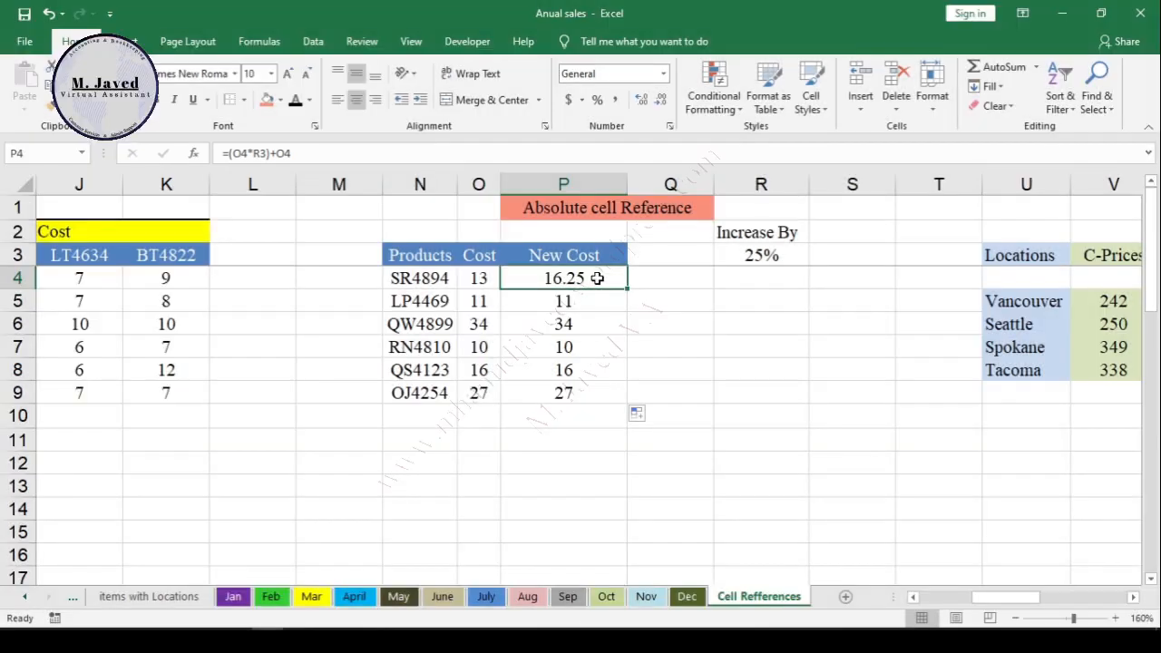
double_click(598, 278)
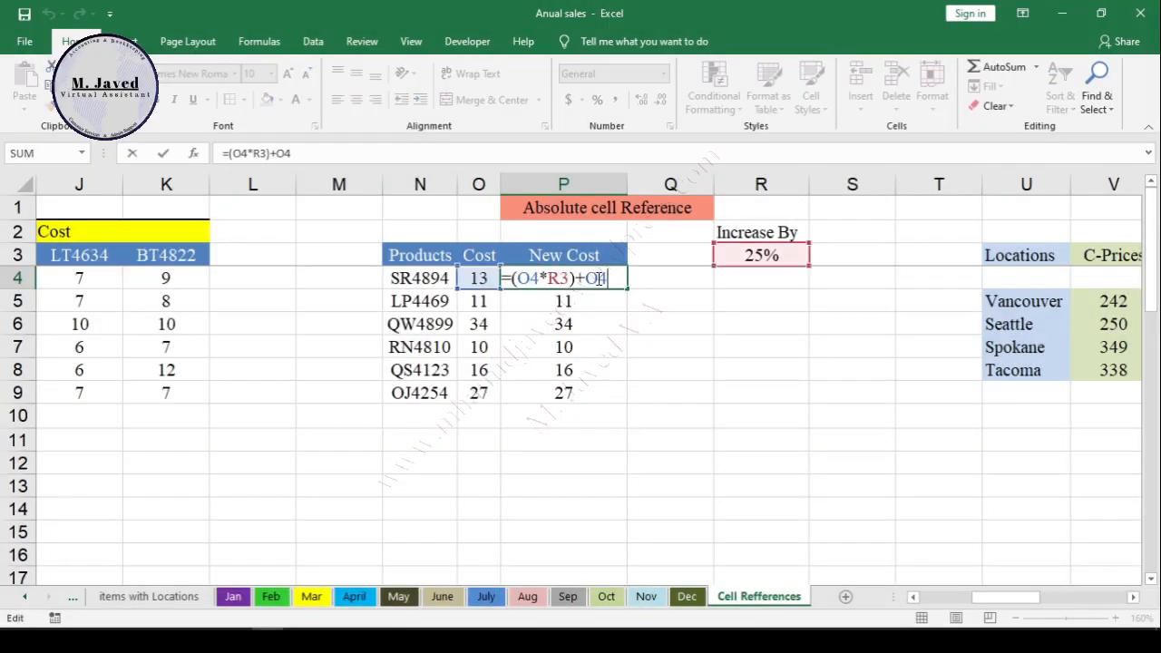
left_click(610, 281)
key("F2")
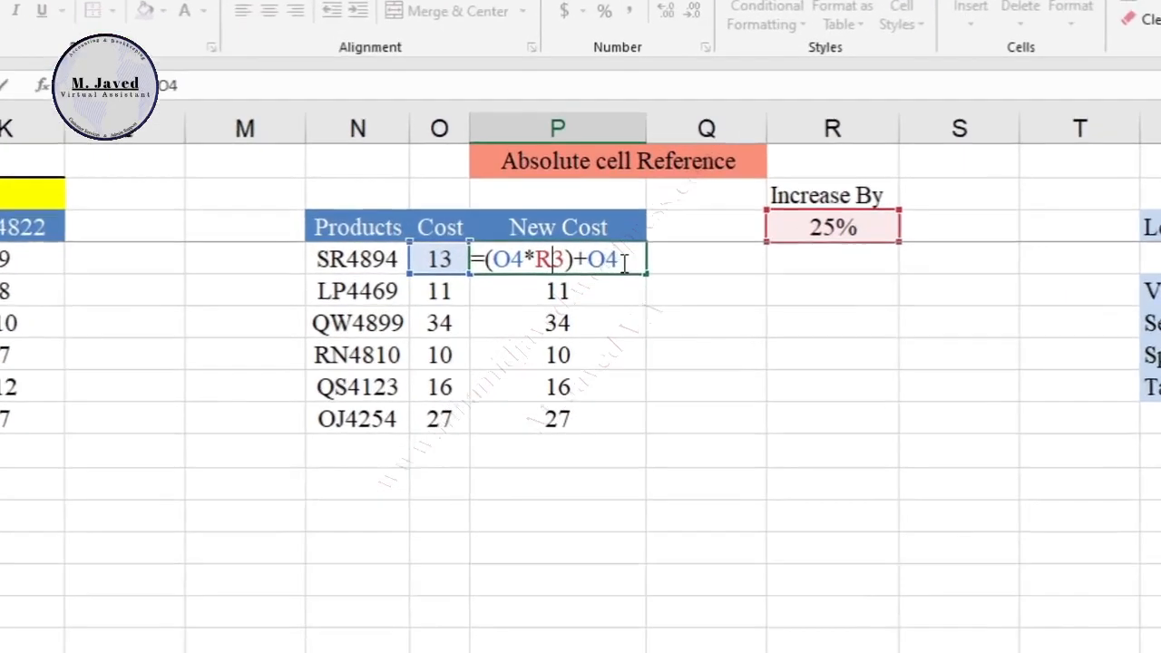
key("F4")
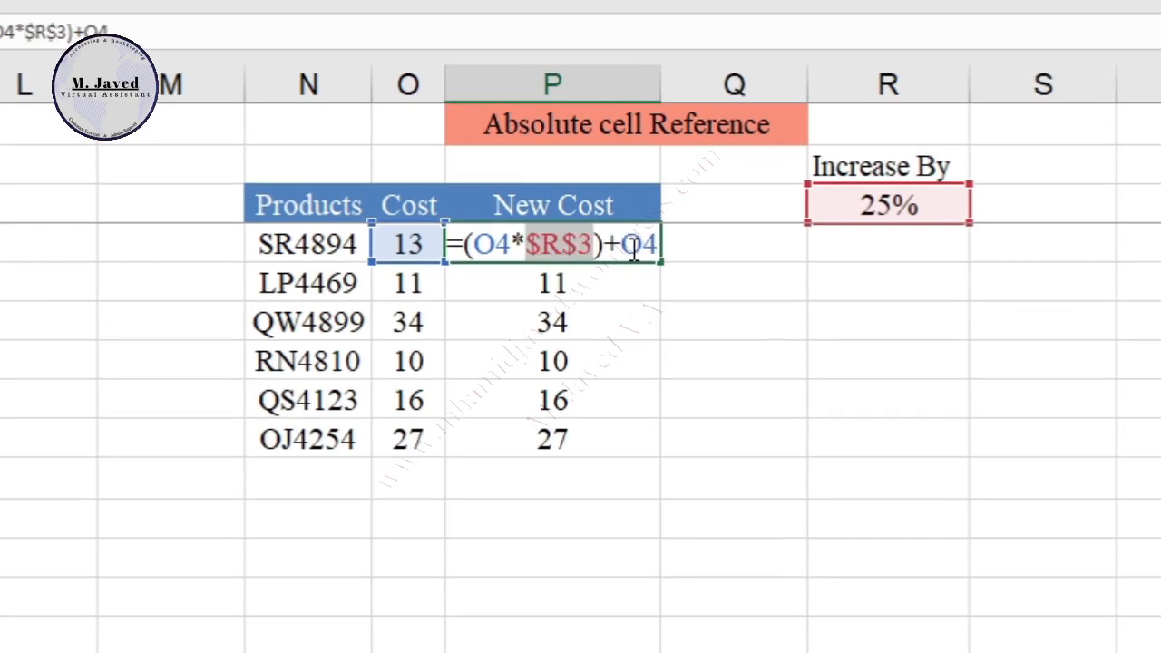
left_click(645, 243)
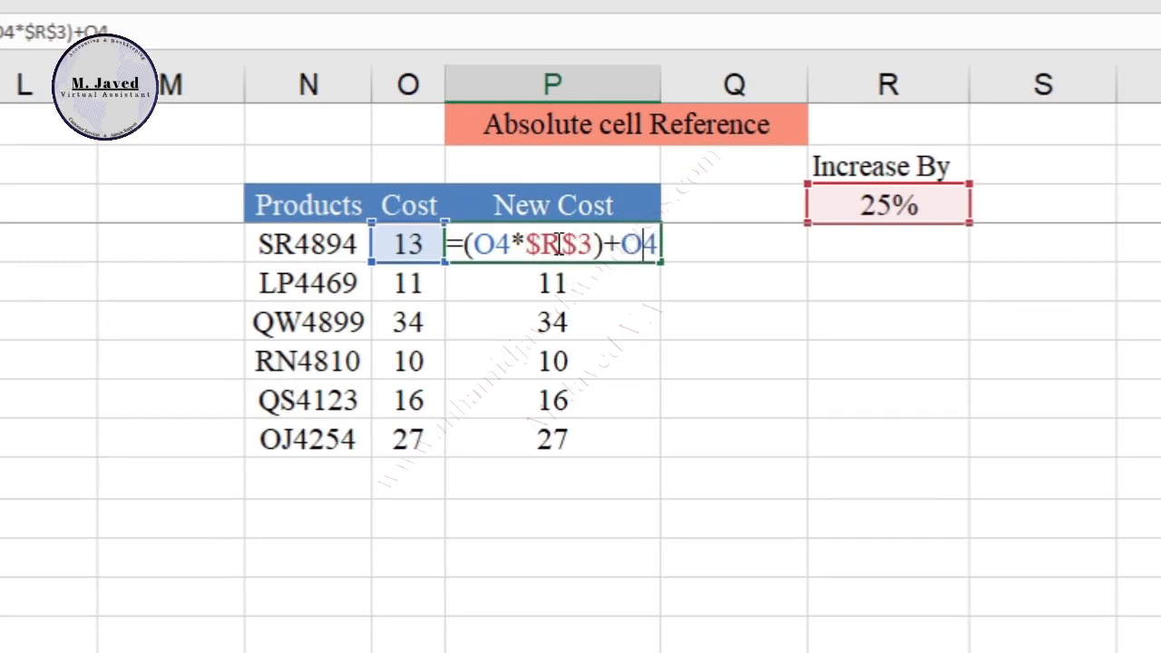
left_click(592, 245)
left_click(631, 246)
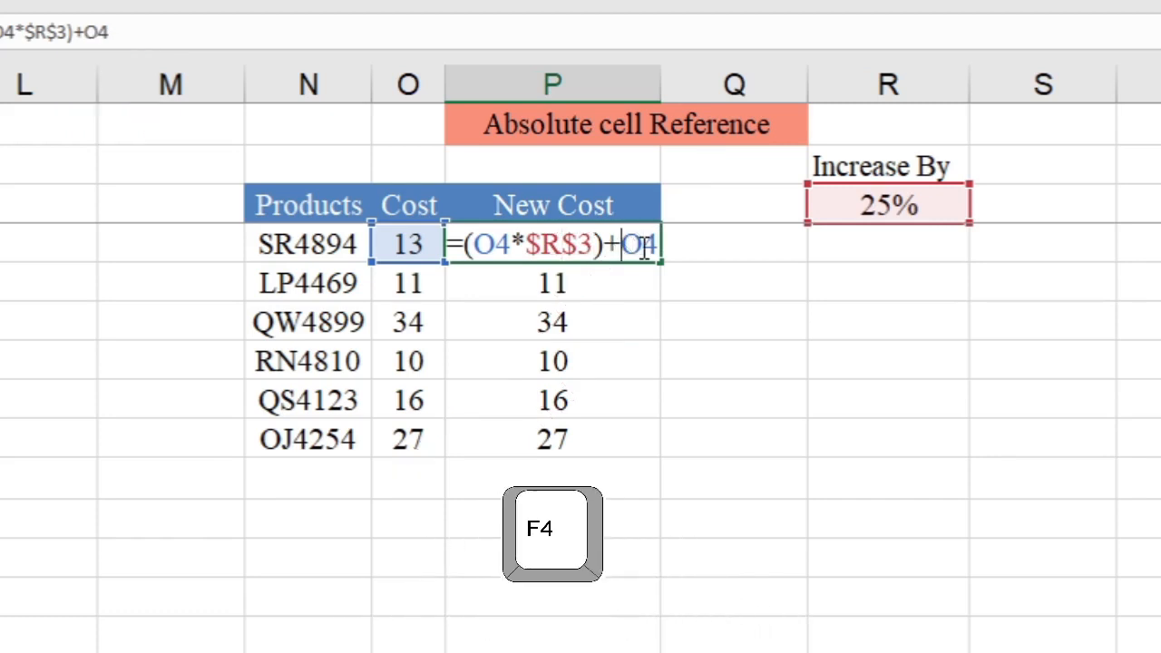
key("Return")
- Copy the New Cost formula with the absolute $R$3 reference from P4 down to P9 and check the formula in P8
left_click(644, 247)
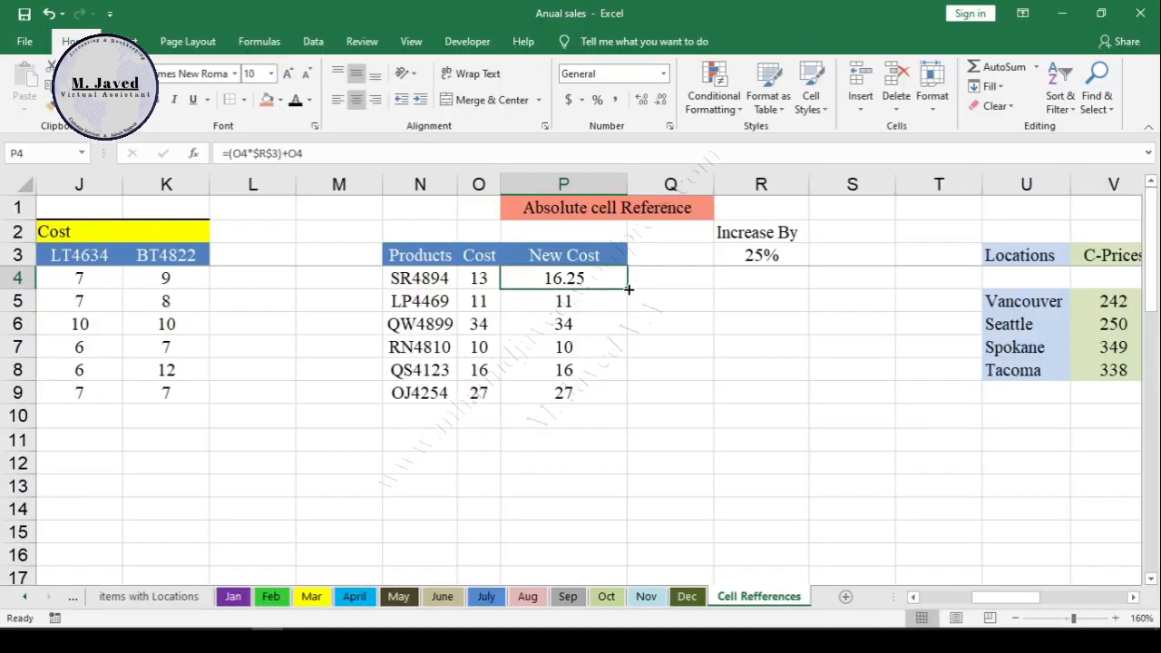
left_click_drag(629, 288, 622, 405)
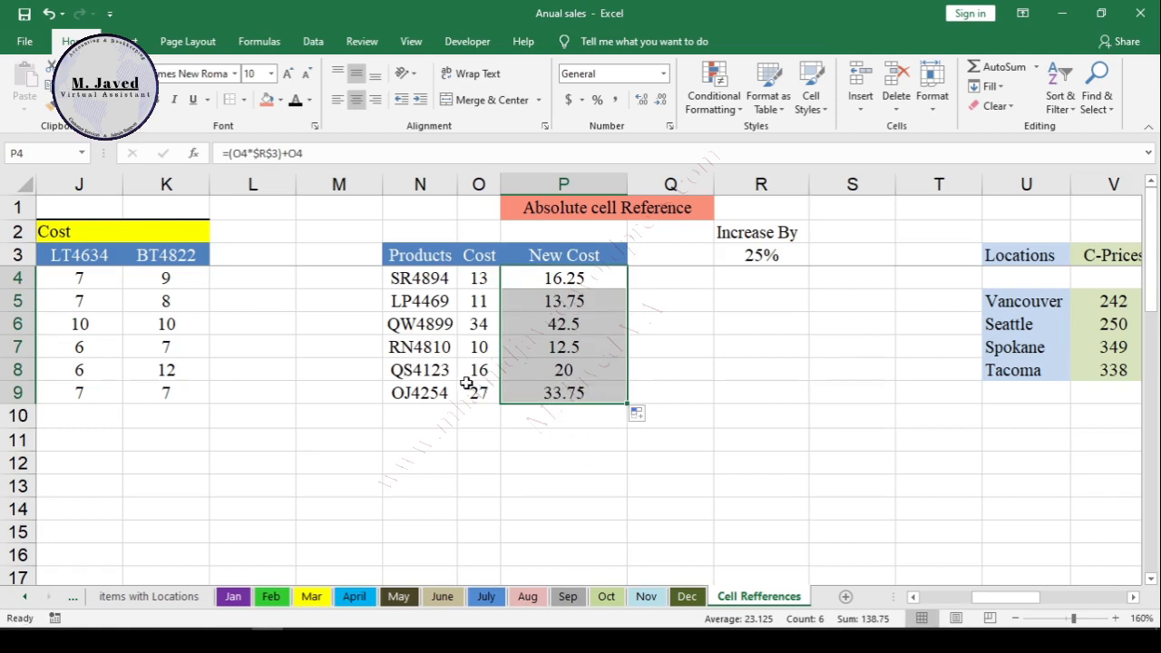
left_click(580, 370)
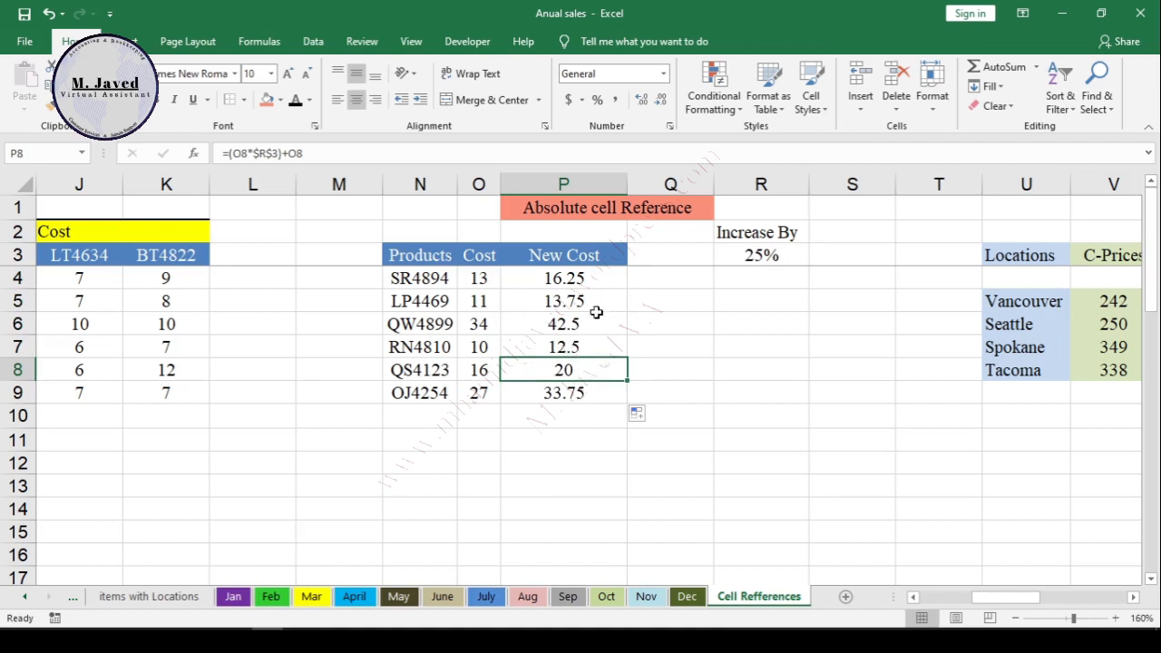
- Change the New Cost formula in P4 to a percentage decrease, =(O4*-$R$3)+O4
left_click(599, 276)
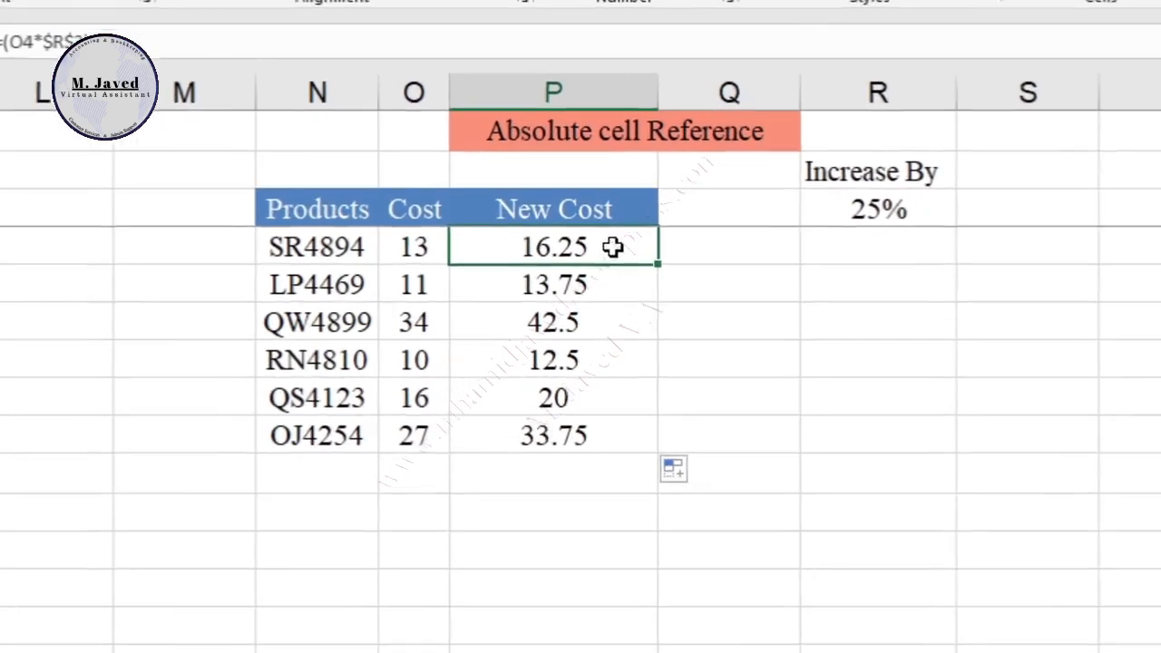
double_click(600, 278)
left_click(529, 245)
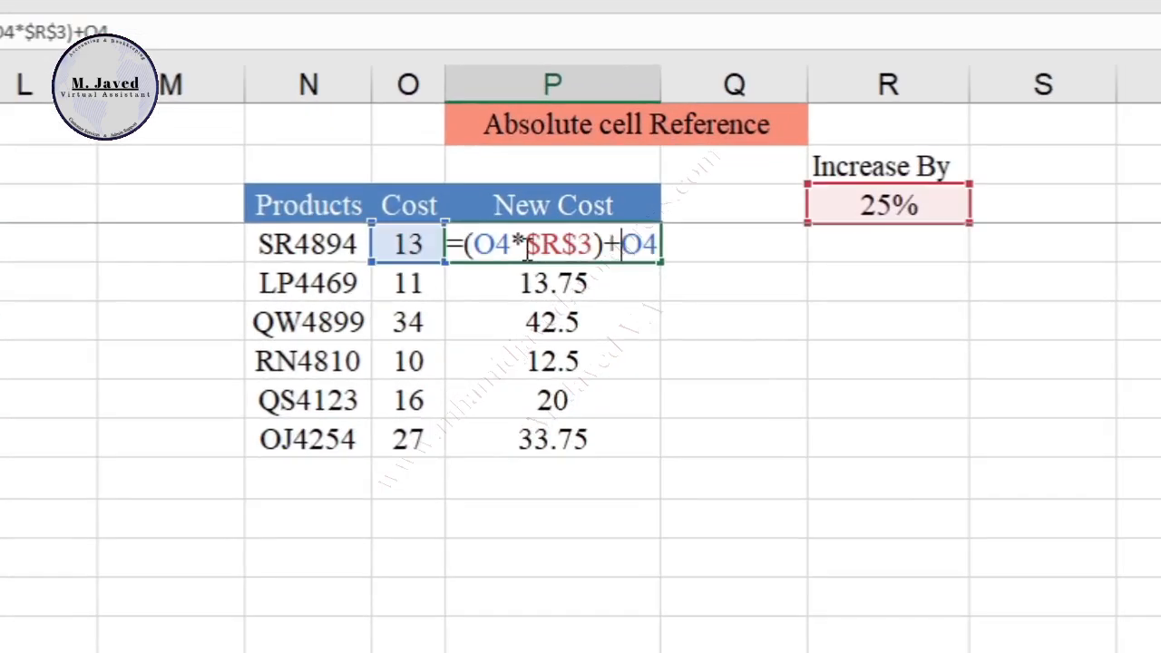
type("-")
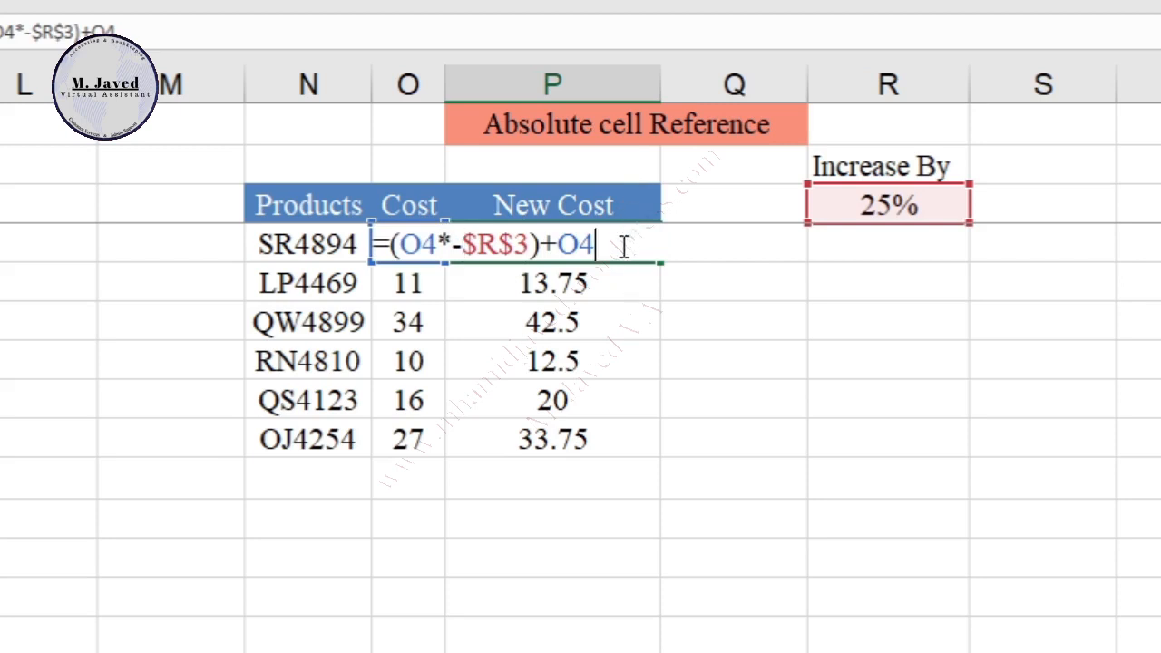
key("Return")
- Copy the decrease formula from P4 down to P9 and check the copied formula in P7
left_click(617, 241)
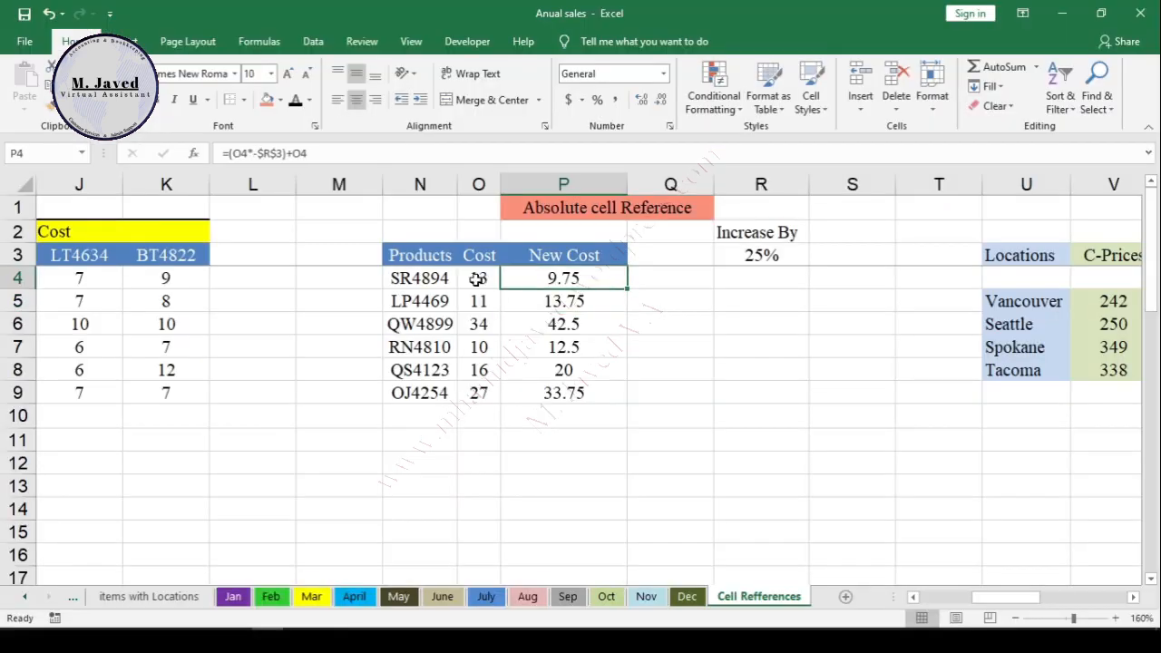
left_click_drag(627, 290, 625, 401)
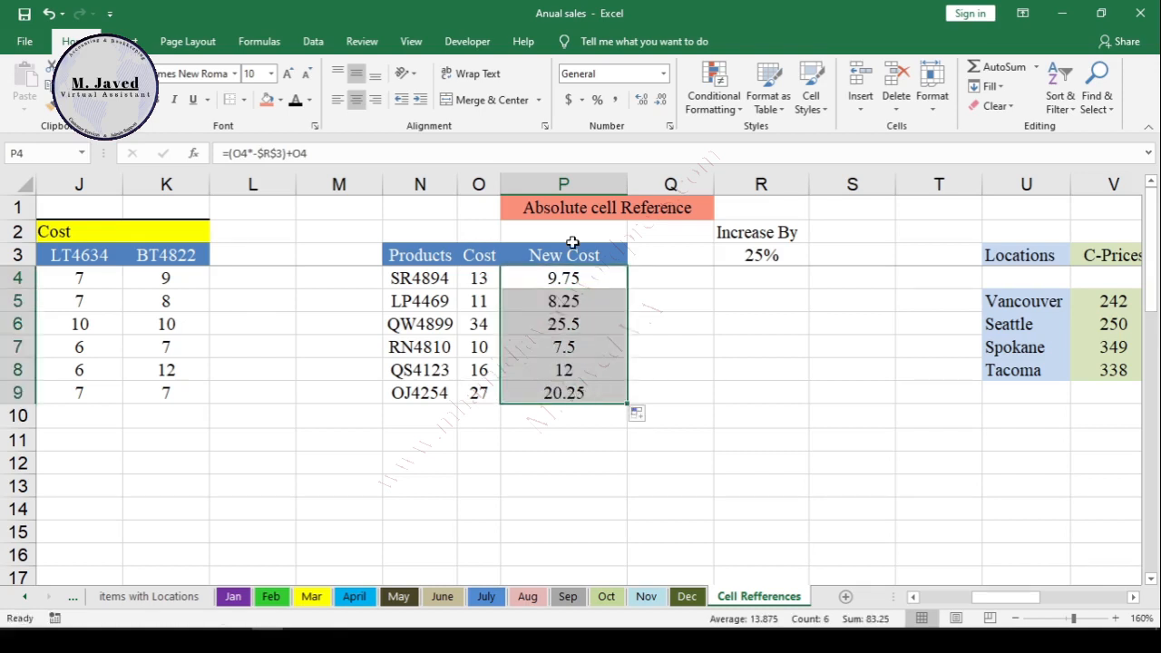
left_click(599, 354)
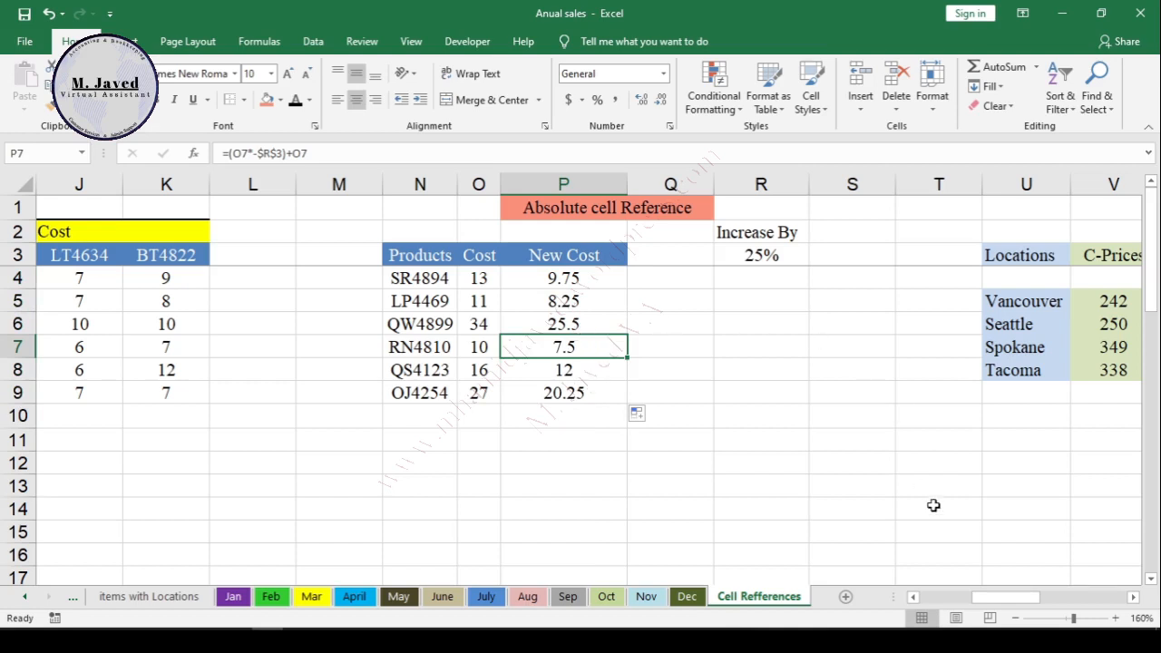
- Examine the Mix cell reference table's Locations, C-Prices and product code headings
left_click(1134, 597)
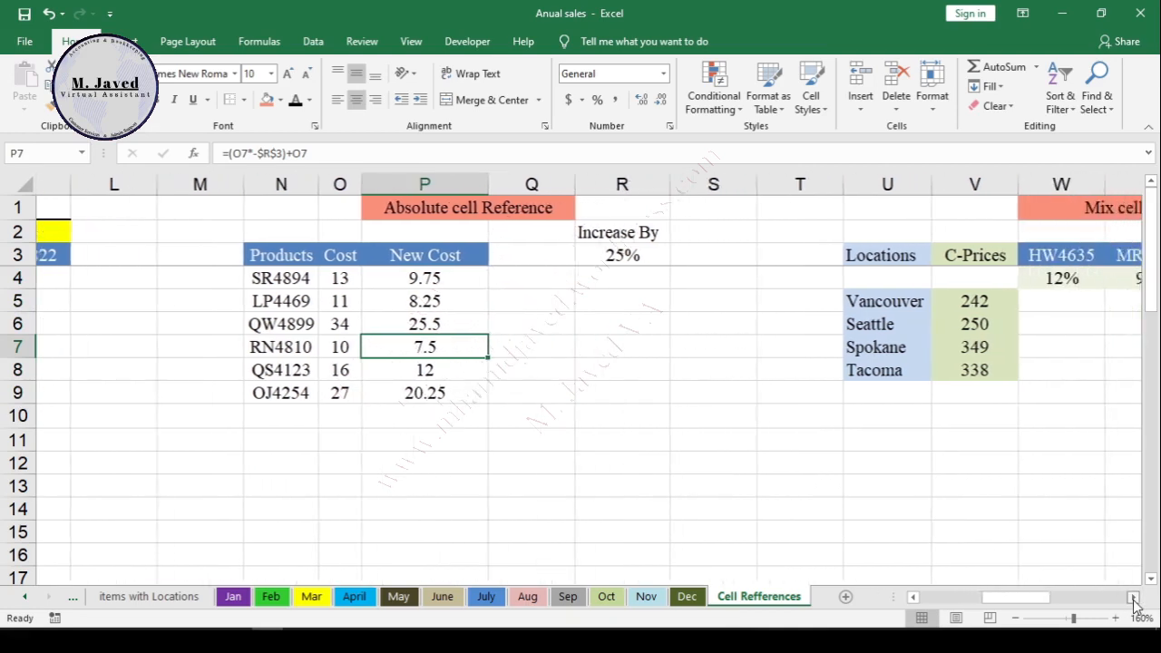
left_click(1134, 597)
left_click(1134, 597)
left_click(1134, 597)
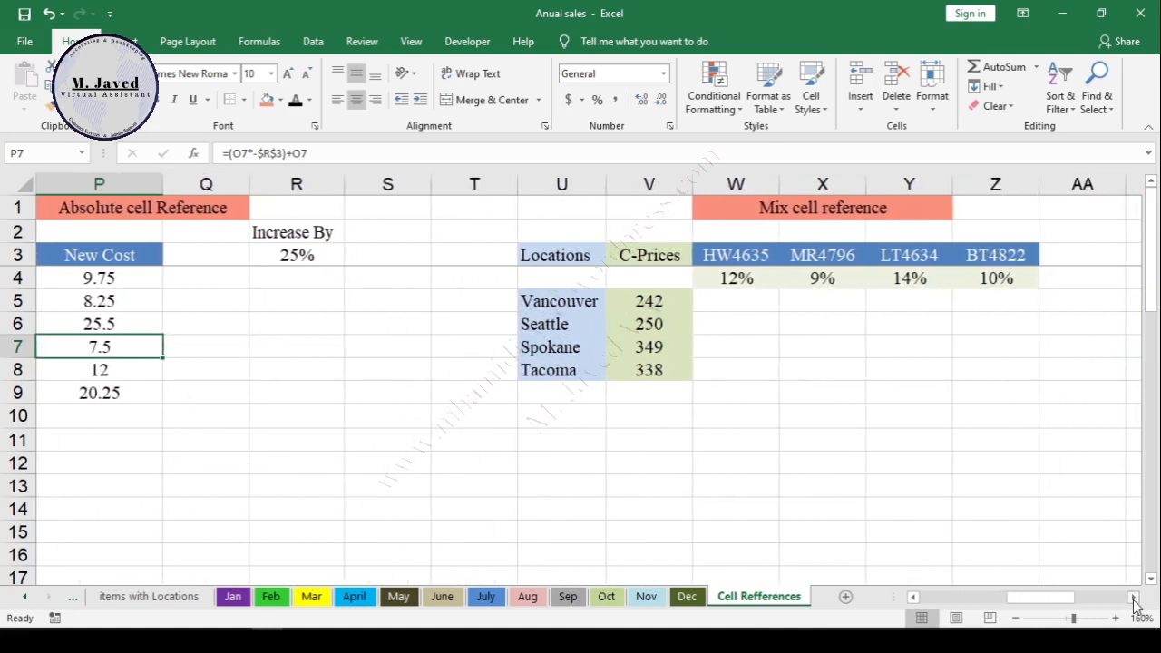
left_click(1134, 597)
left_click(1135, 597)
left_click(1135, 597)
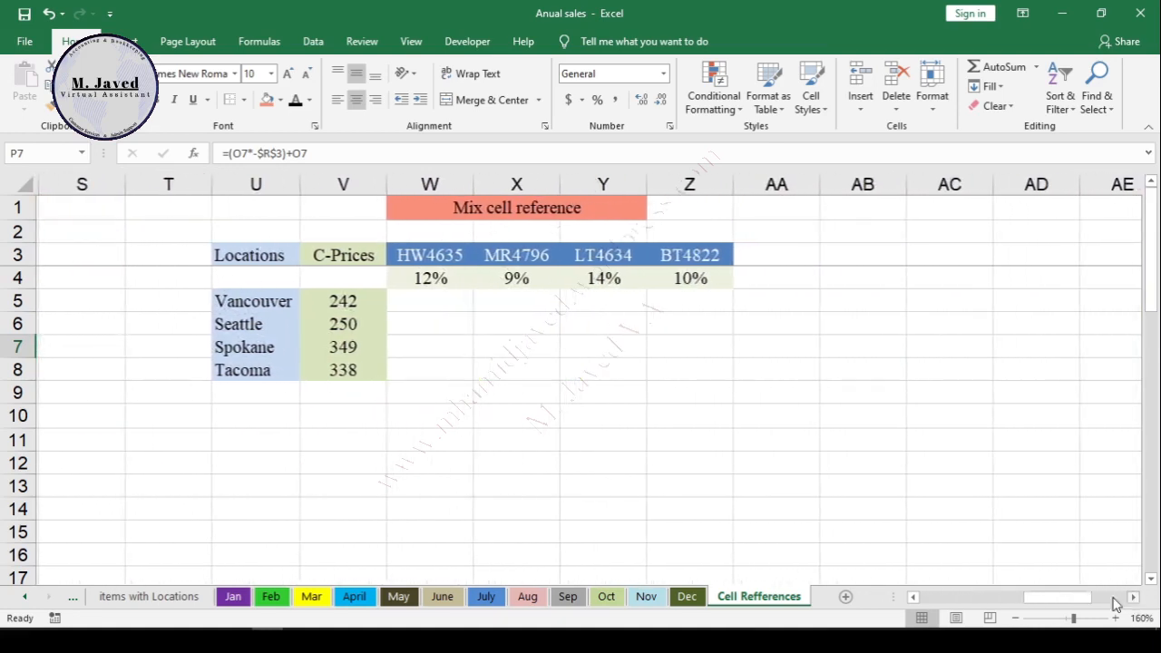
left_click(532, 234)
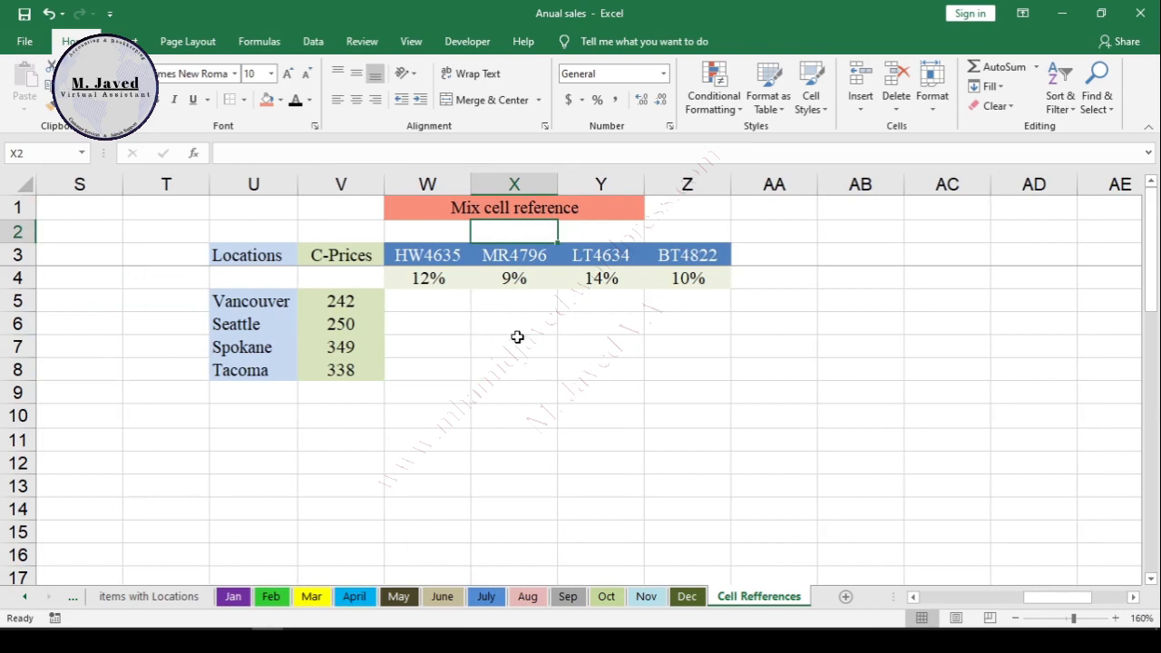
left_click_drag(244, 265, 245, 367)
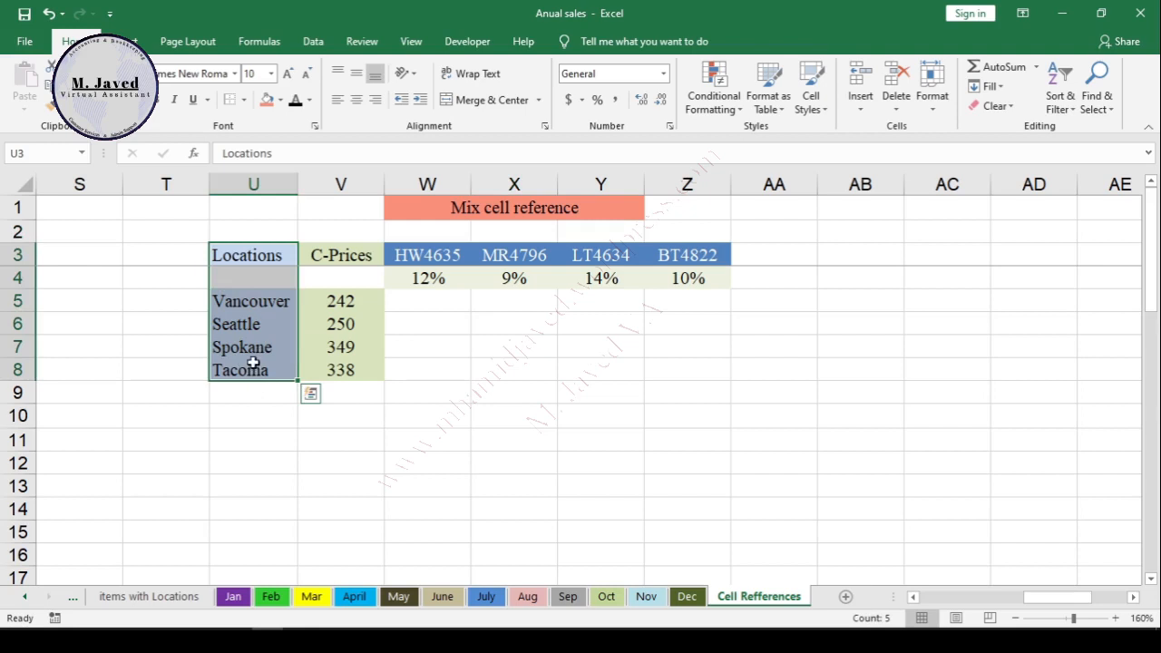
left_click_drag(344, 252, 343, 375)
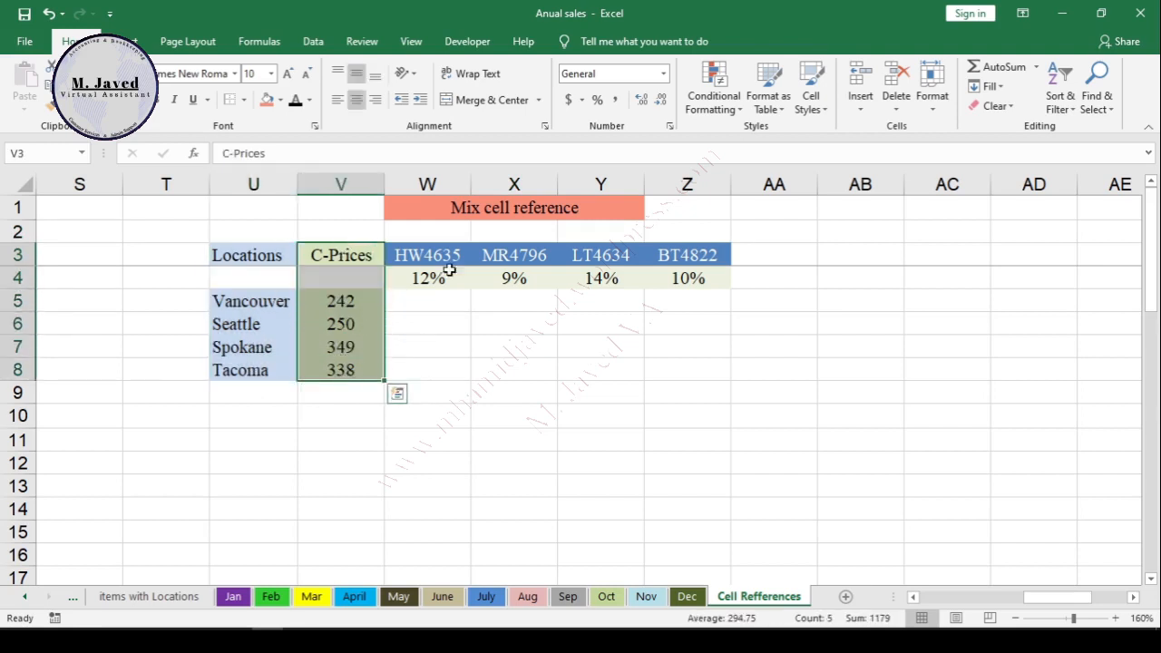
left_click_drag(444, 255, 675, 261)
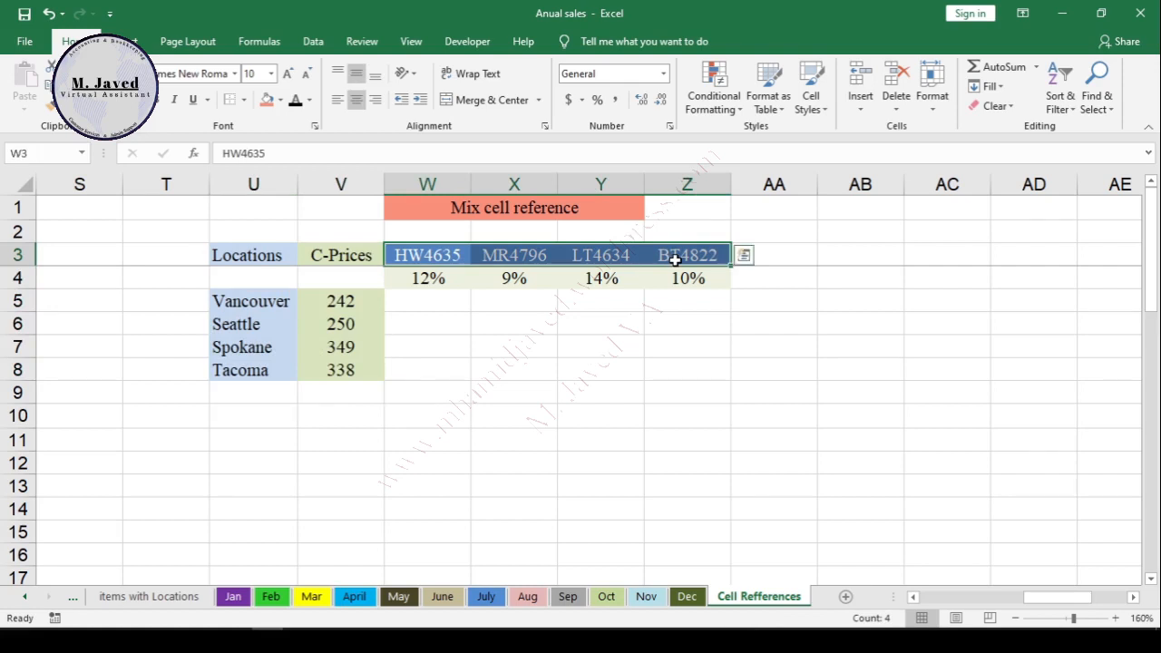
left_click(416, 322)
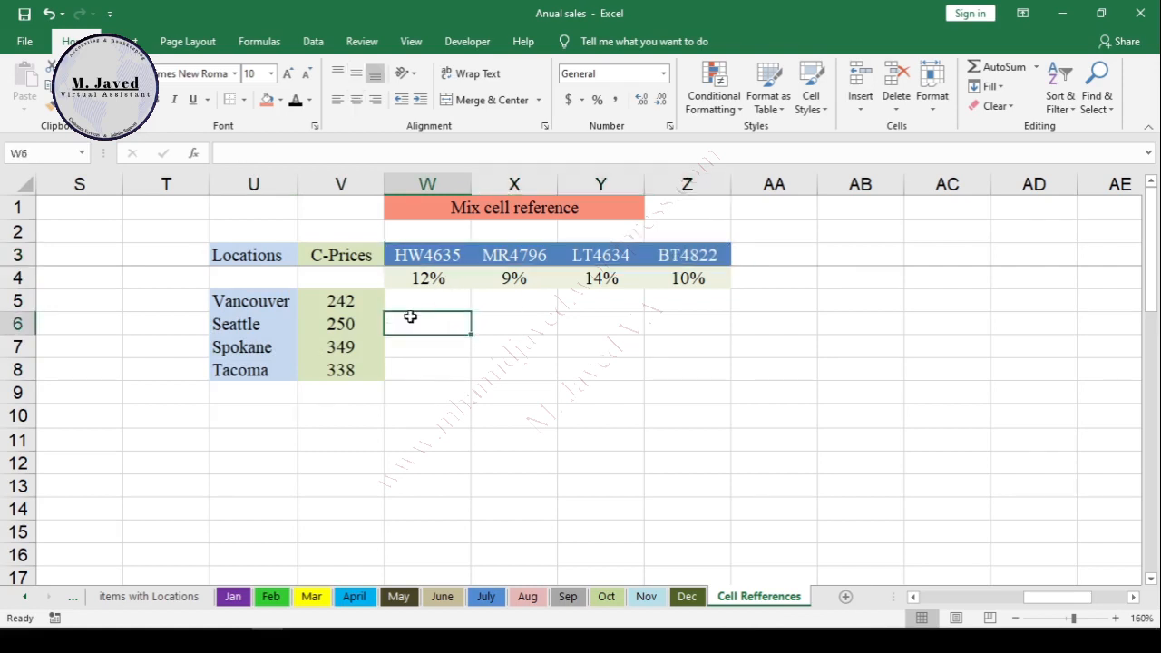
- Review how the Vancouver and Seattle C-Prices relate to the four products and their percentages in W4:Z4
left_click(277, 306)
left_click_drag(414, 258, 688, 256)
left_click(352, 303)
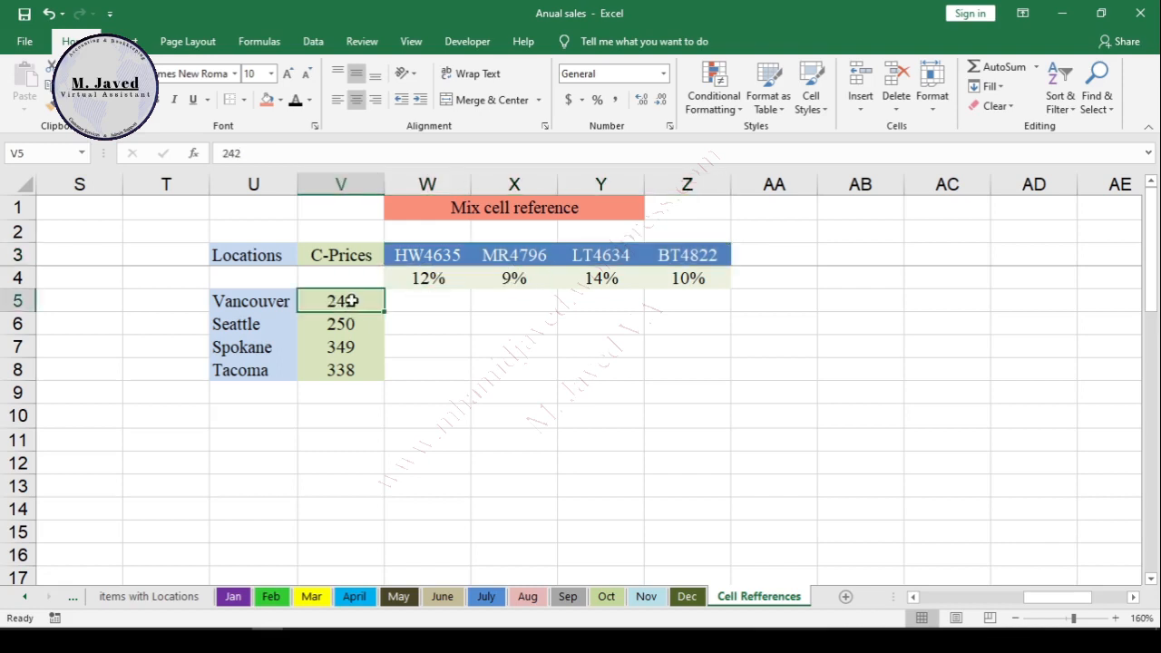
left_click(272, 329)
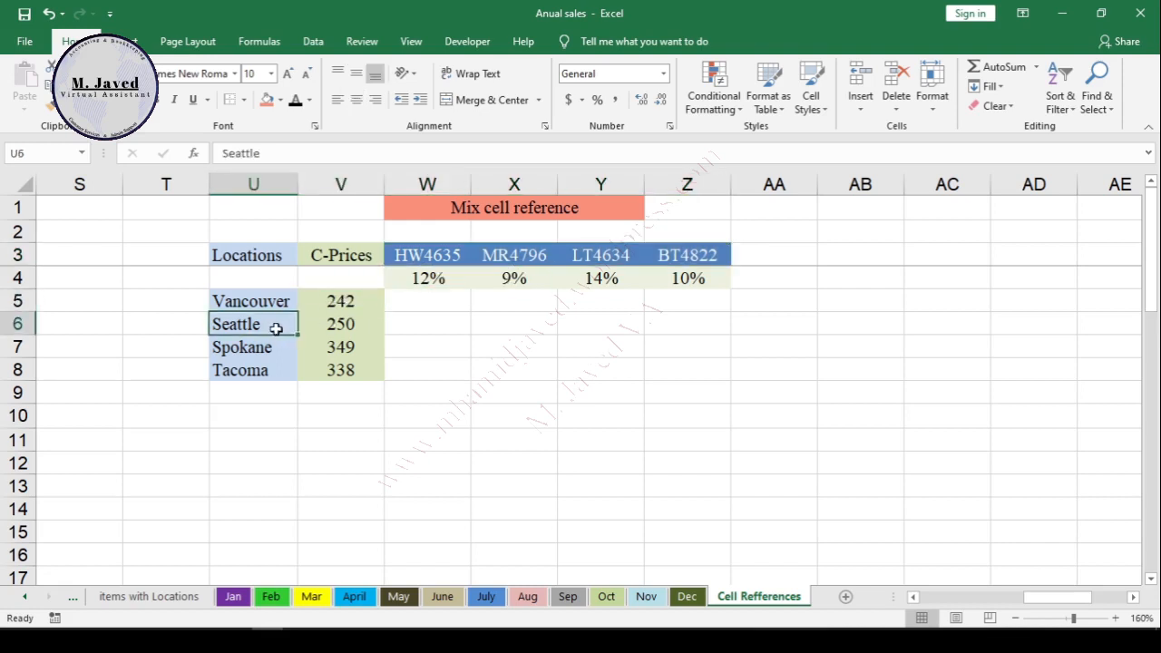
left_click_drag(434, 255, 707, 247)
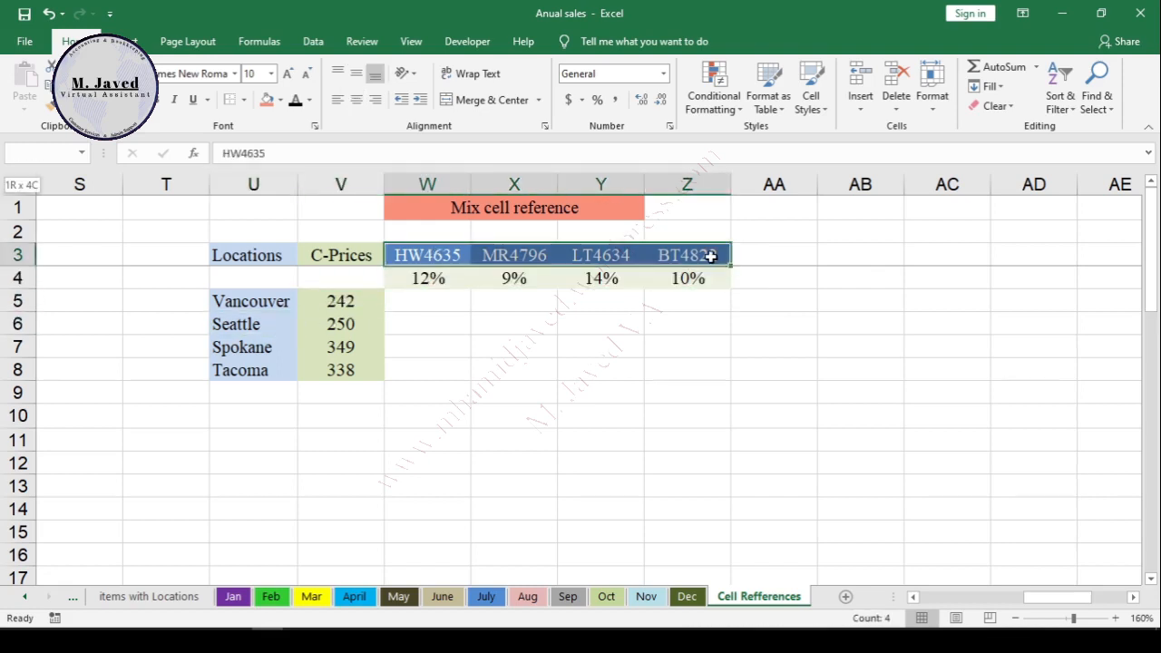
left_click(352, 324)
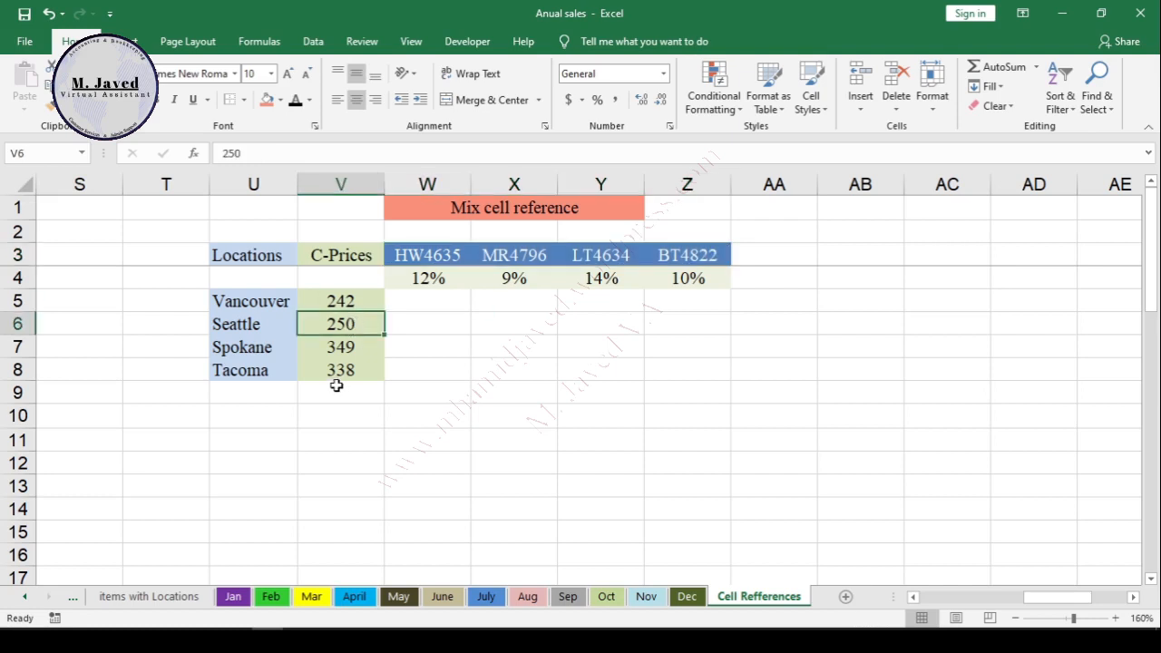
left_click(345, 302)
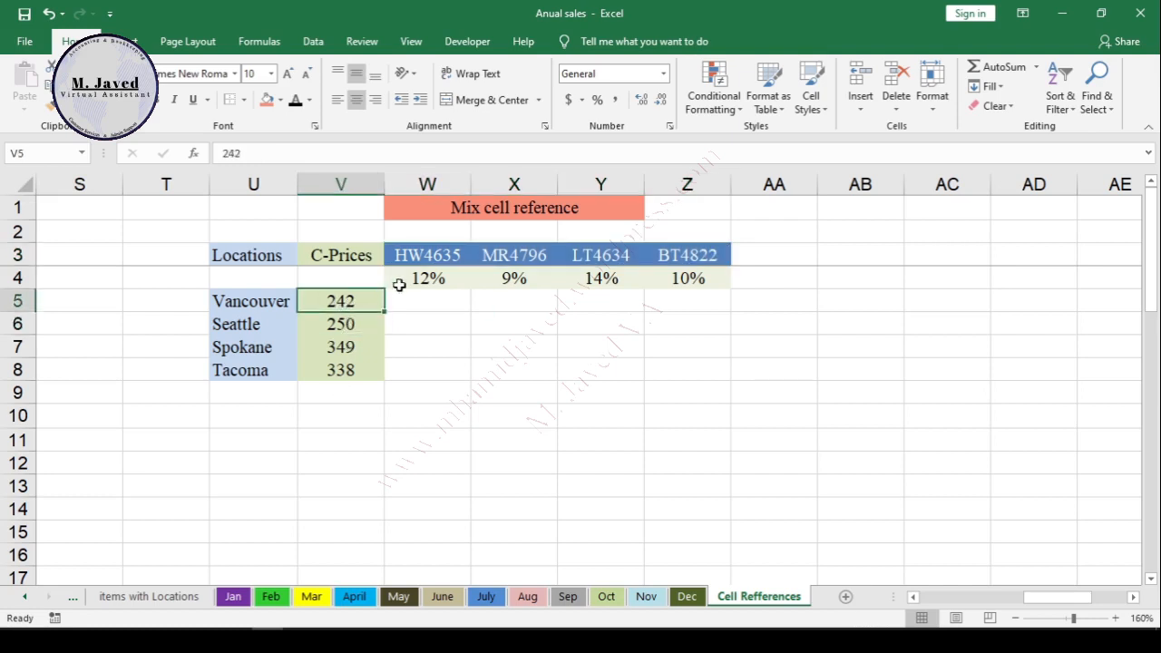
left_click_drag(407, 256, 650, 255)
left_click_drag(422, 279, 693, 283)
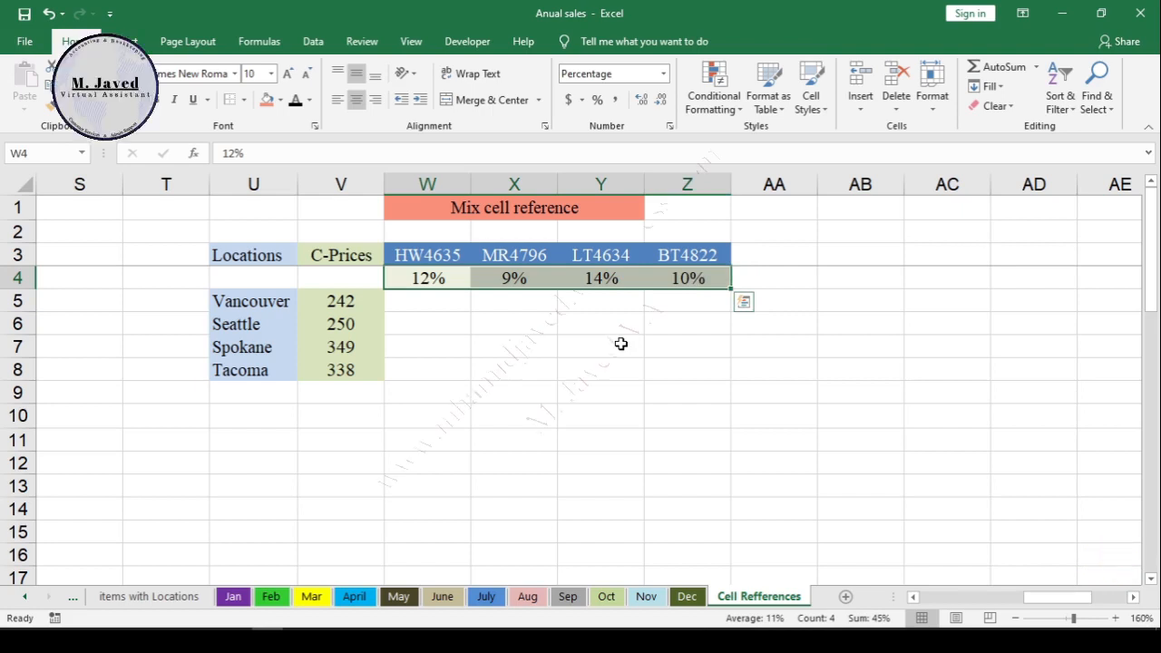
left_click(454, 365)
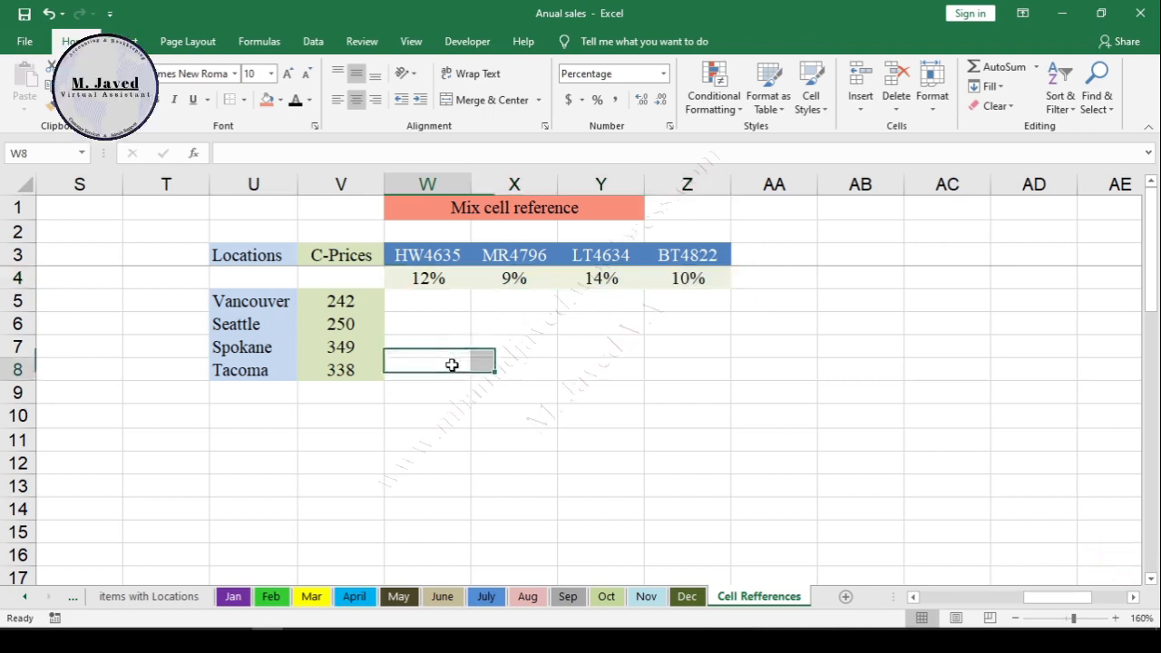
- Enter the relative-reference price formula =(V5*W4)+V5 in W5 for Vancouver's first product
left_click(449, 301)
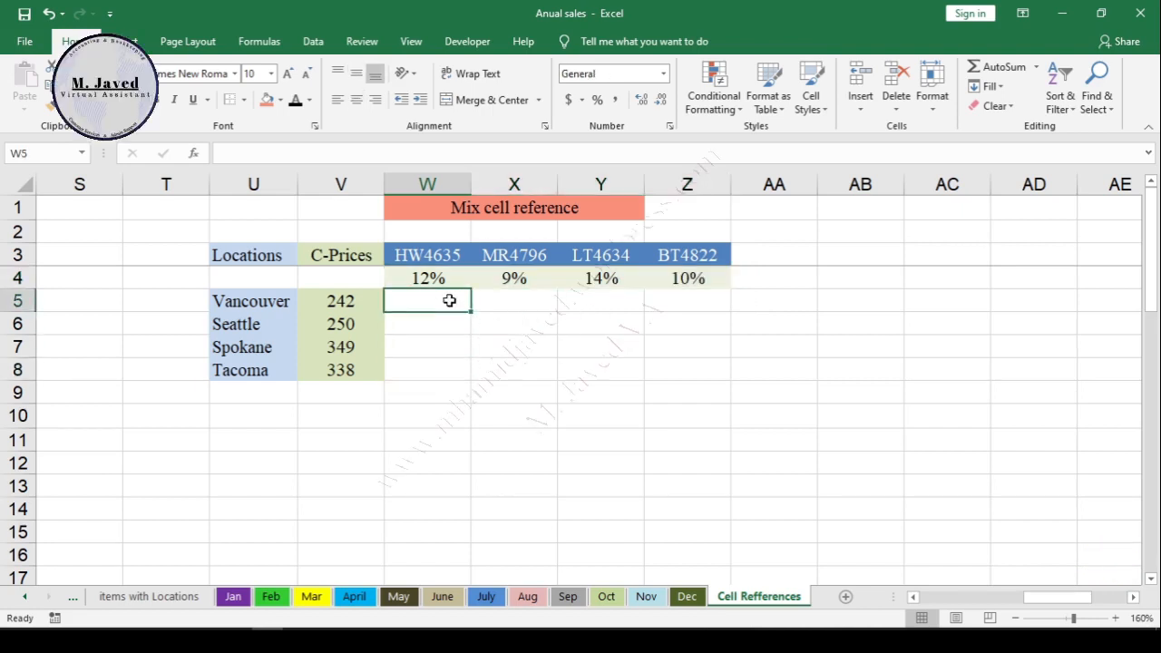
type("=")
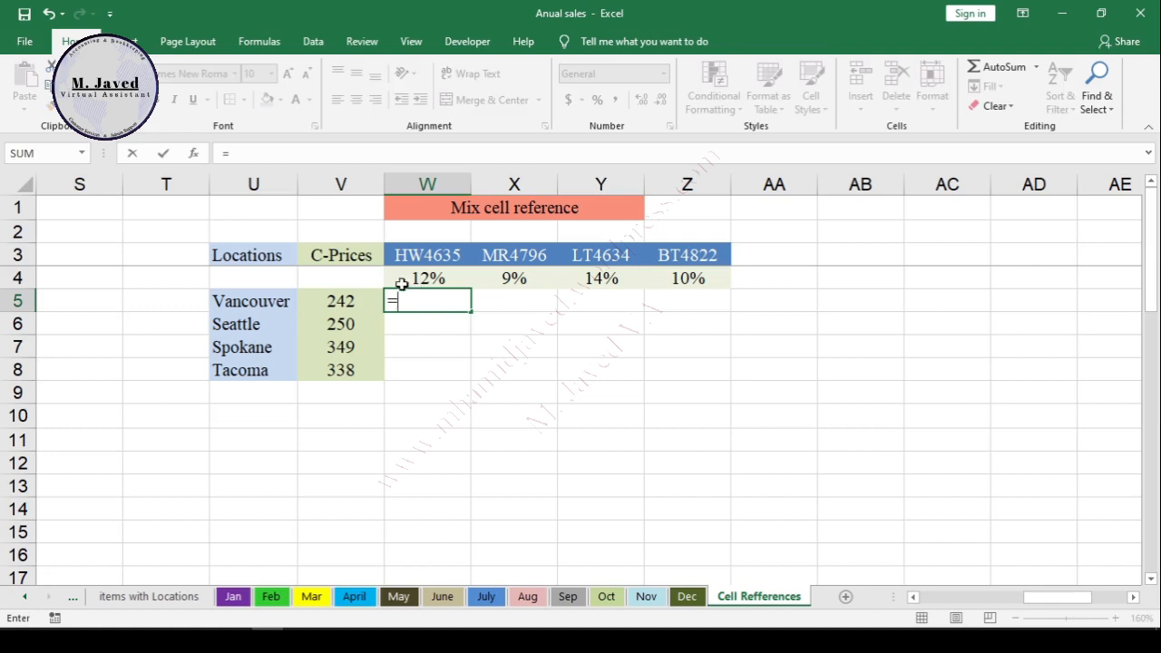
left_click(354, 301)
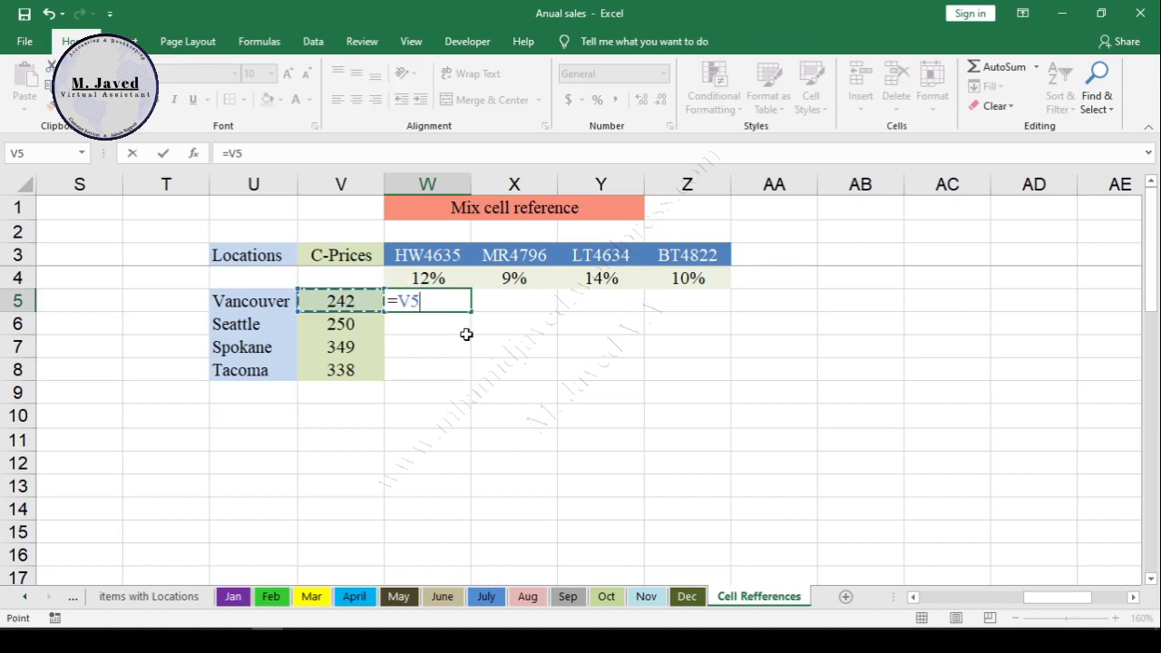
type("*")
key("Up")
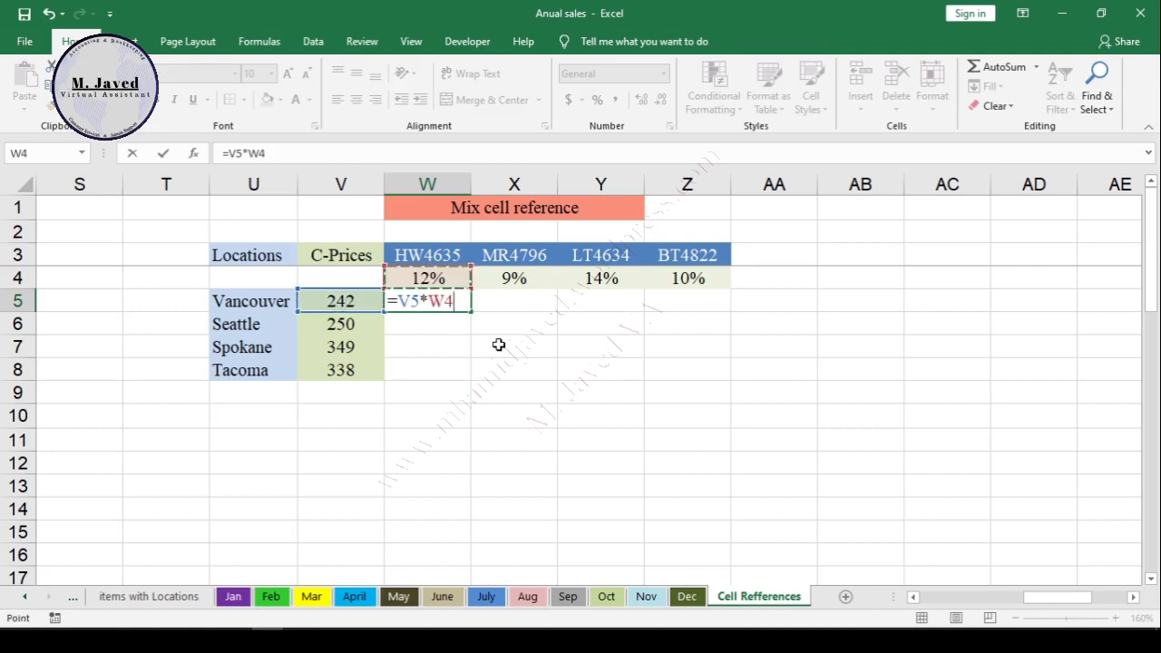
key("F2")
type("(")
type("+")
key("Left")
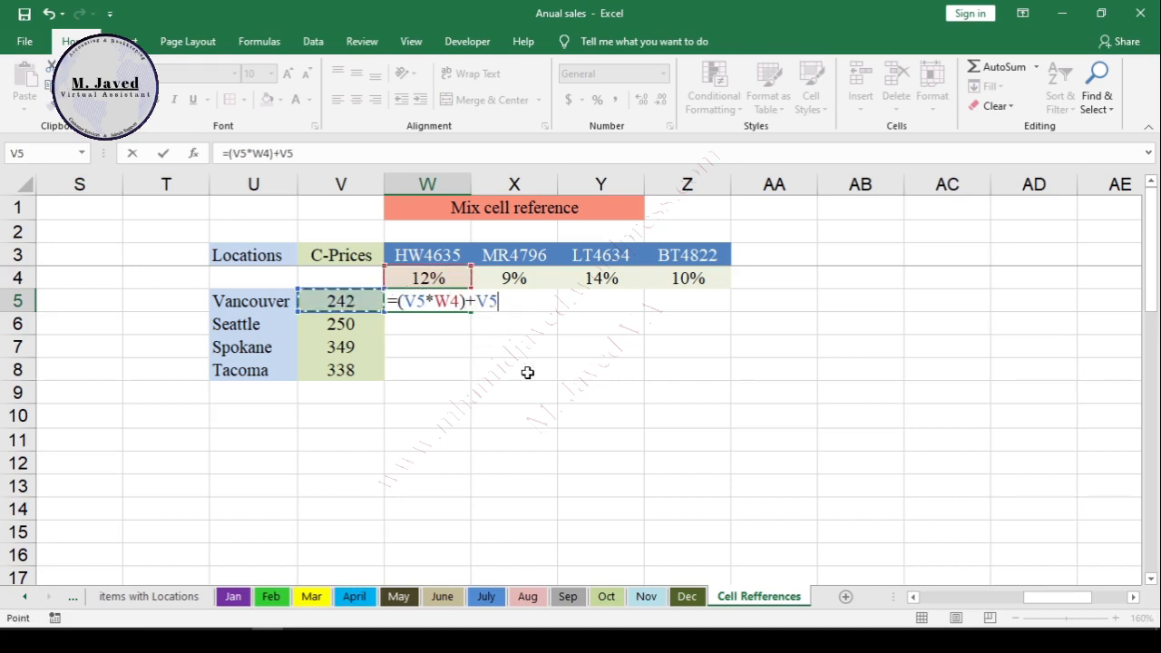
key("Return")
- Copy the relative formula from W5 across to Z5 and check the copied formulas in Y5, Z5 and X5
left_click(459, 303)
left_click_drag(472, 311, 690, 305)
left_click(600, 347)
left_click(601, 302)
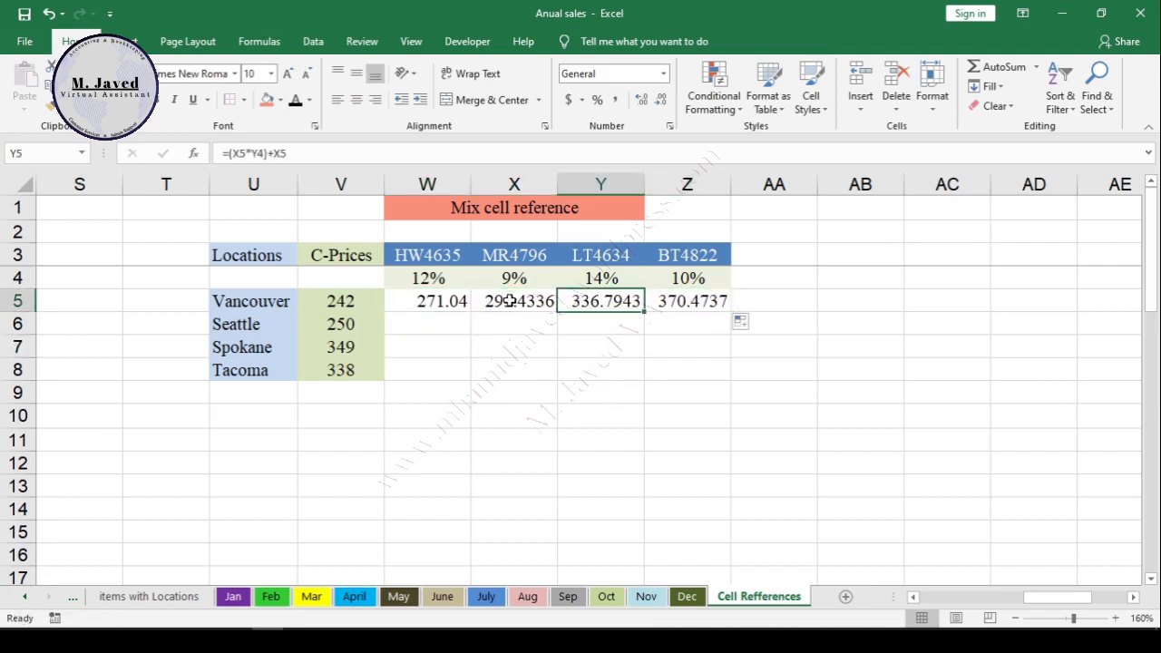
left_click(688, 302)
left_click(514, 301)
- Copy the W5:Z5 formulas down to row 8 and check the copies in W7 and X6
left_click_drag(450, 303, 731, 372)
left_click(458, 347)
left_click(514, 324)
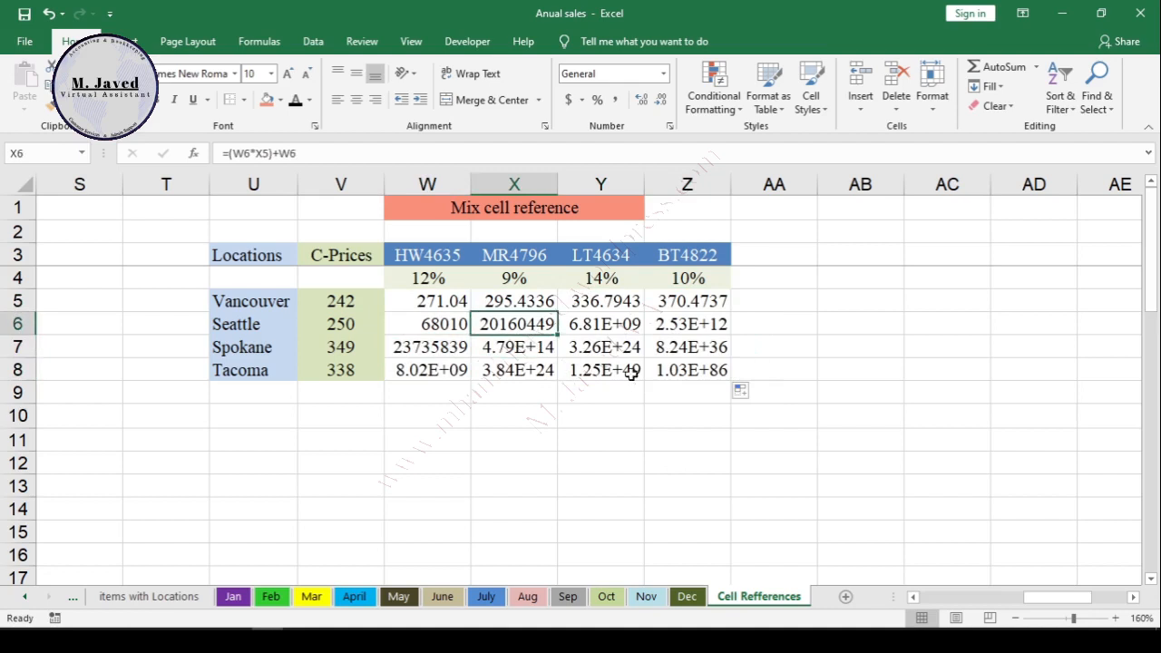
- Compare the formulas in W6 and W5, and clear the whole W5:Z8 range
left_click(449, 324)
left_click(428, 301)
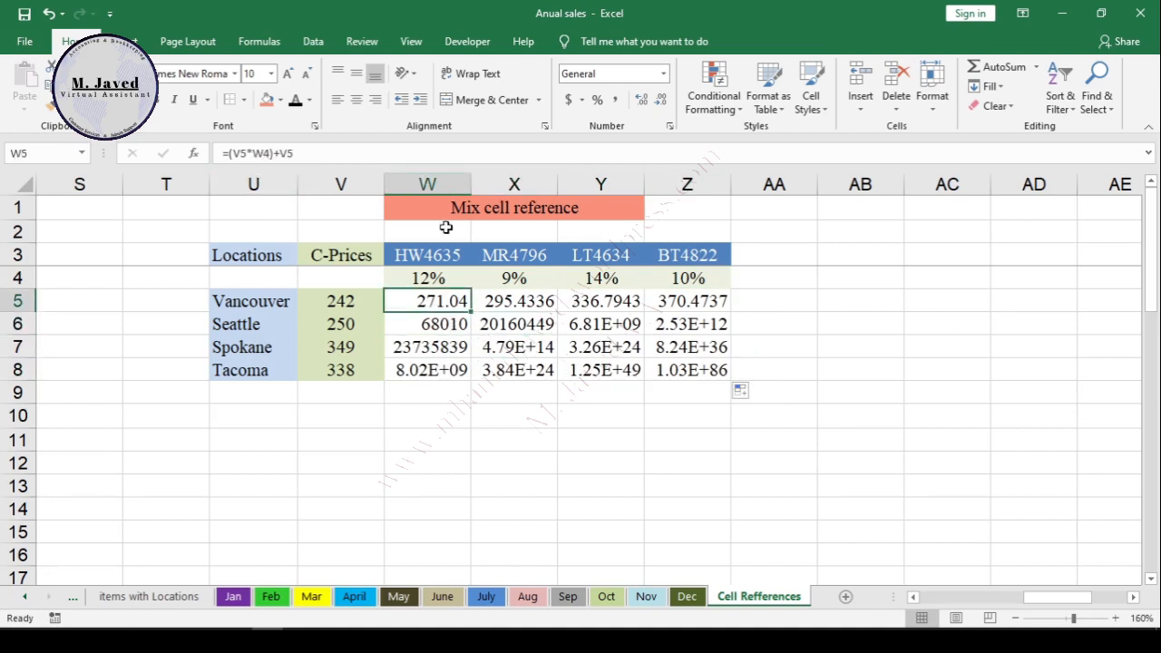
left_click_drag(432, 301, 678, 370)
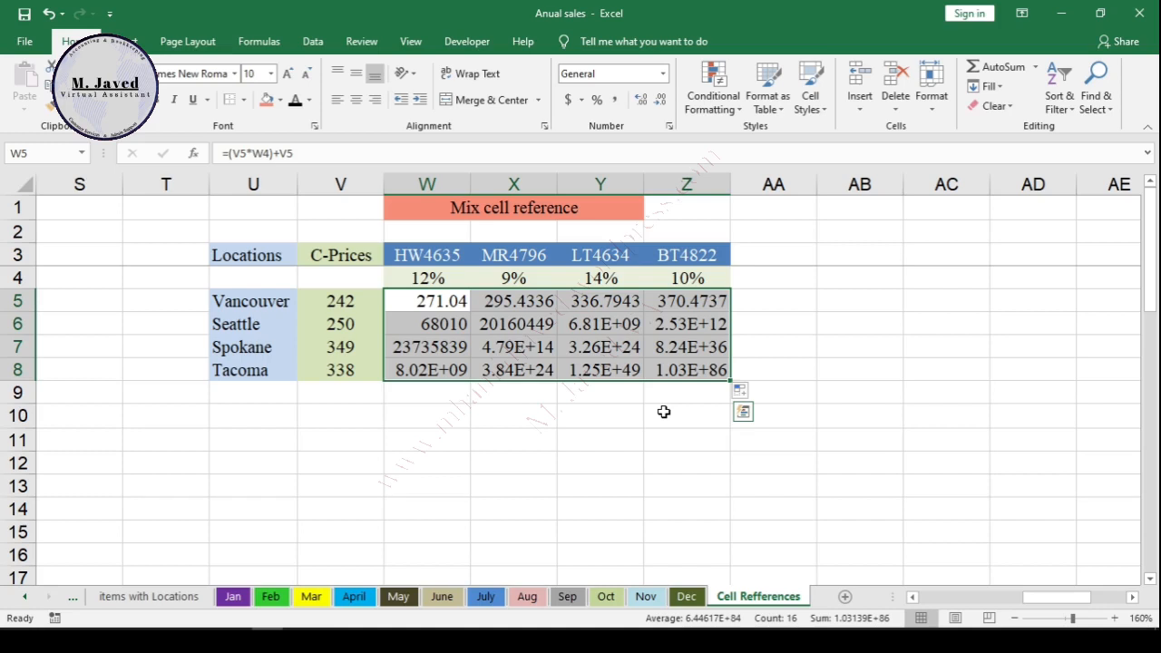
key("Delete")
- Build the price increase formula =(V5*W4)+V5 in W5, leaving it open for editing
left_click(392, 303)
type("=(")
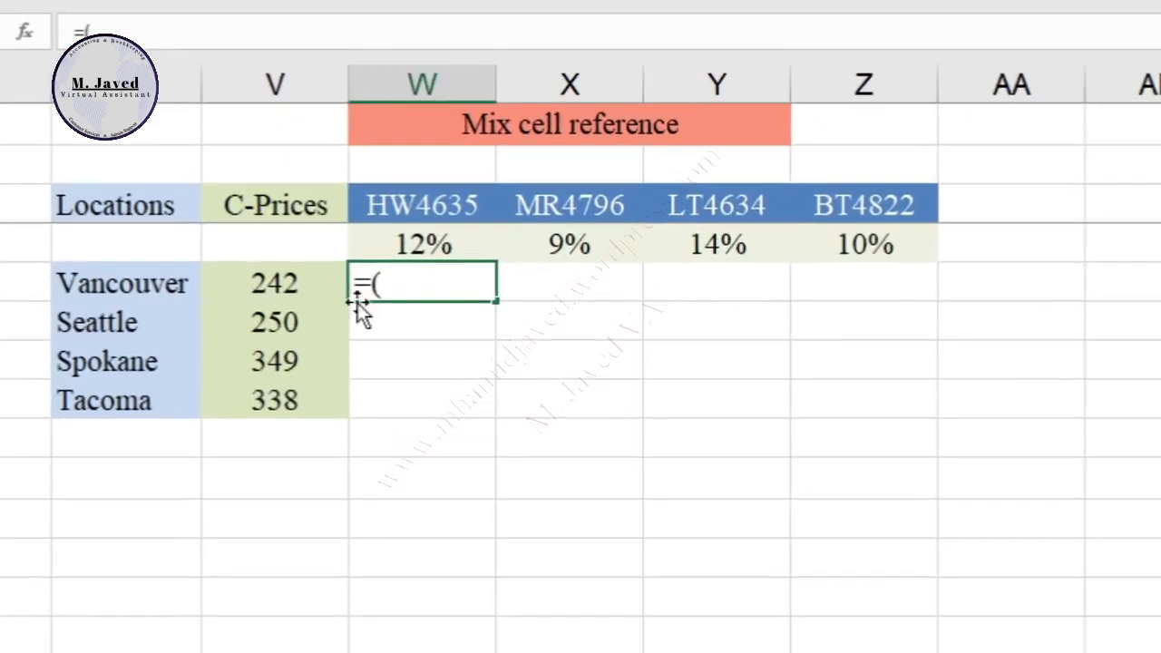
key("Left")
type("*")
key("Up")
type(")+")
left_click(332, 281)
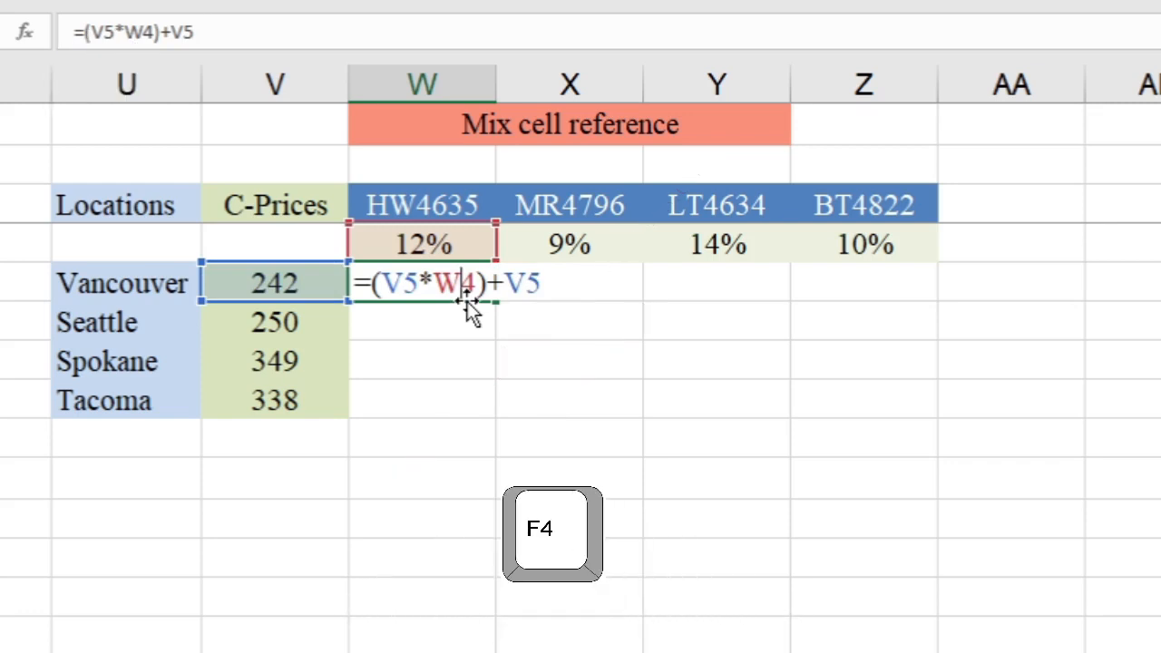
- Within the formula's parentheses, lock the percentage's row as W$4 and the C-Price's column as $V5
key("F4")
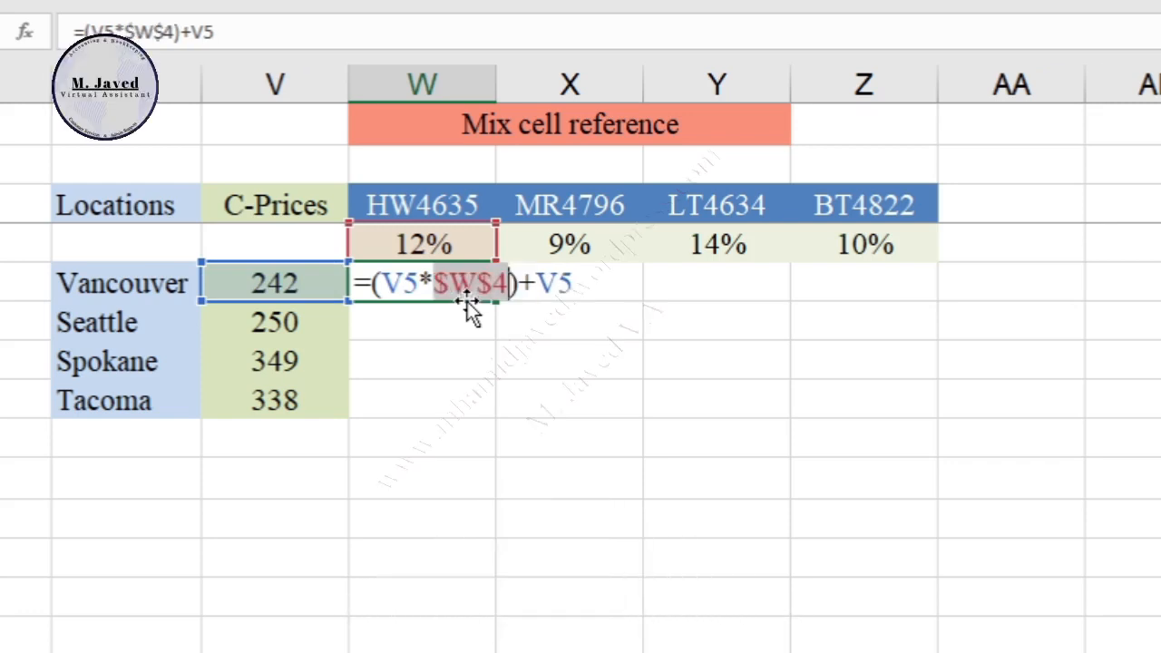
key("F4")
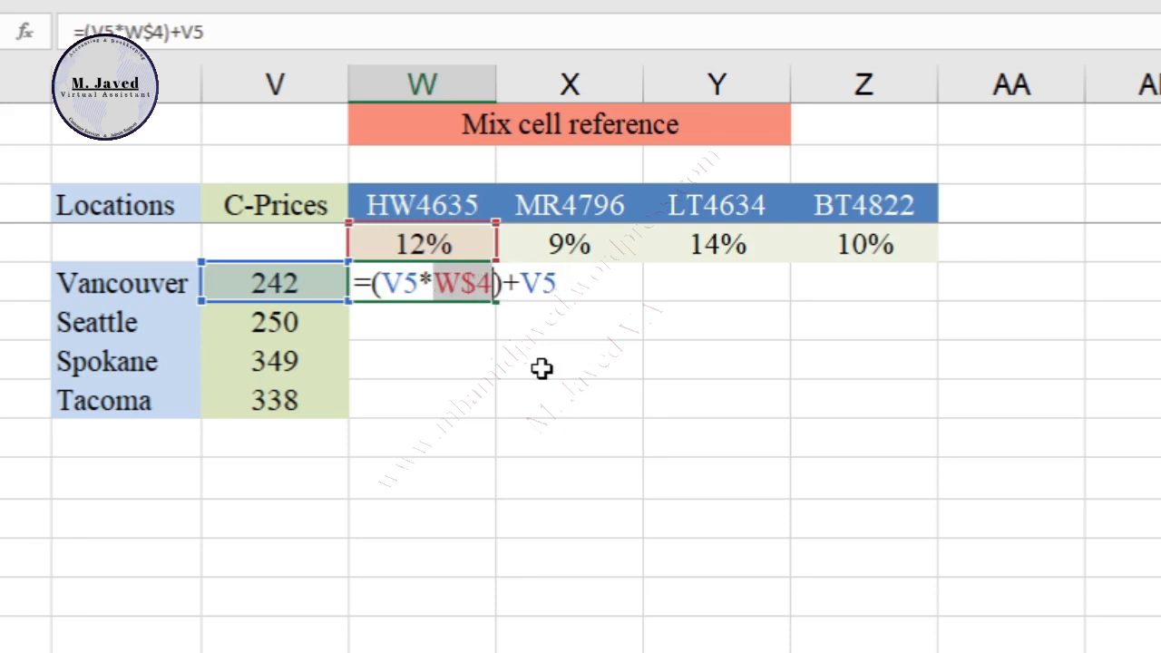
left_click(477, 282)
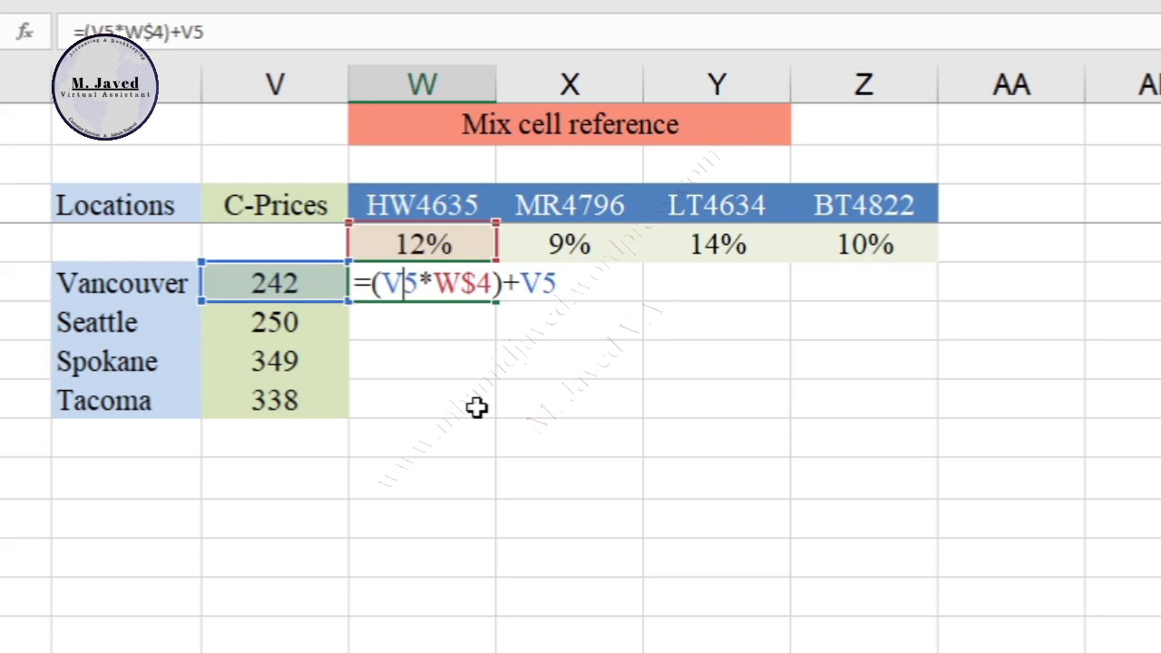
type("4")
key("BackSpace")
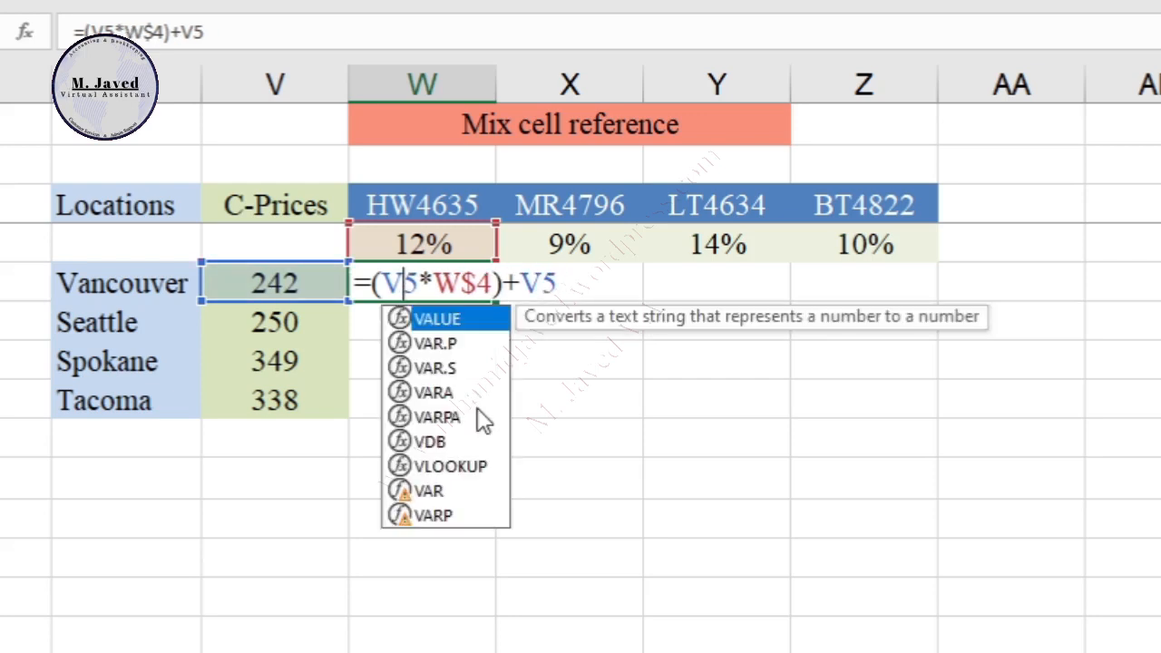
key("F4")
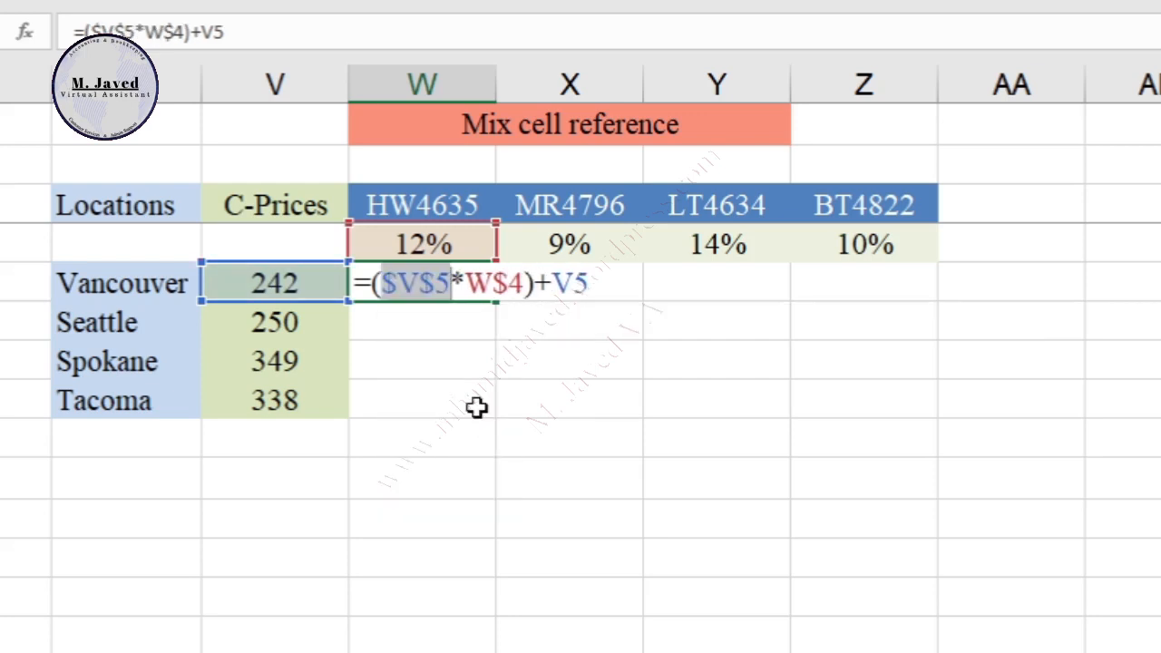
key("F4")
key("F4")
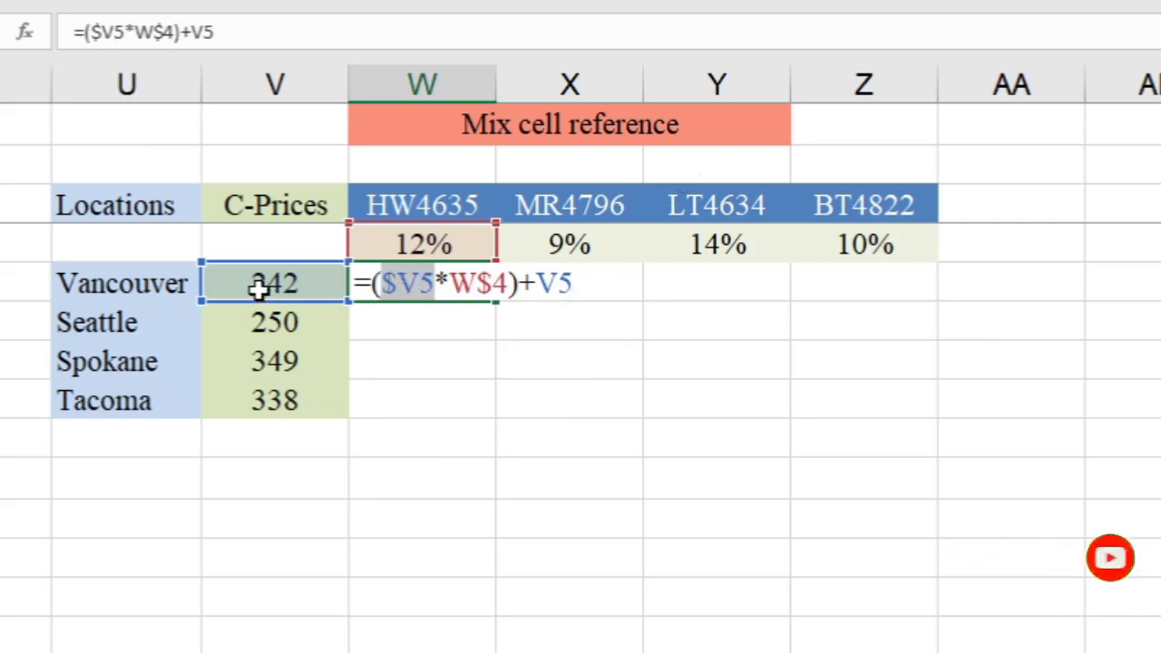
- Lock the column of the added C-Price reference as $V5 and commit the formula =($V5*W$4)+$V5 in W5
left_click(560, 284)
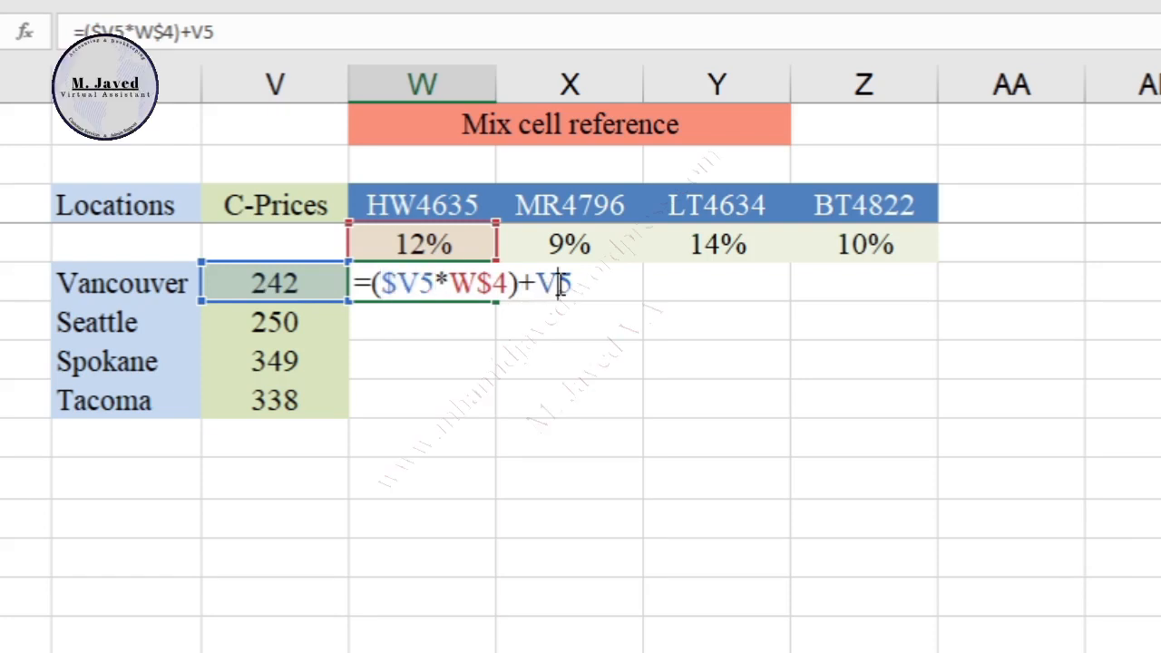
key("F4")
key("F4")
key("F4")
left_click(573, 283)
key("Return")
- Copy the mixed-reference formula from W5 across to Z5 and down to row 8, and check the copied formulas in row 8
left_click(405, 281)
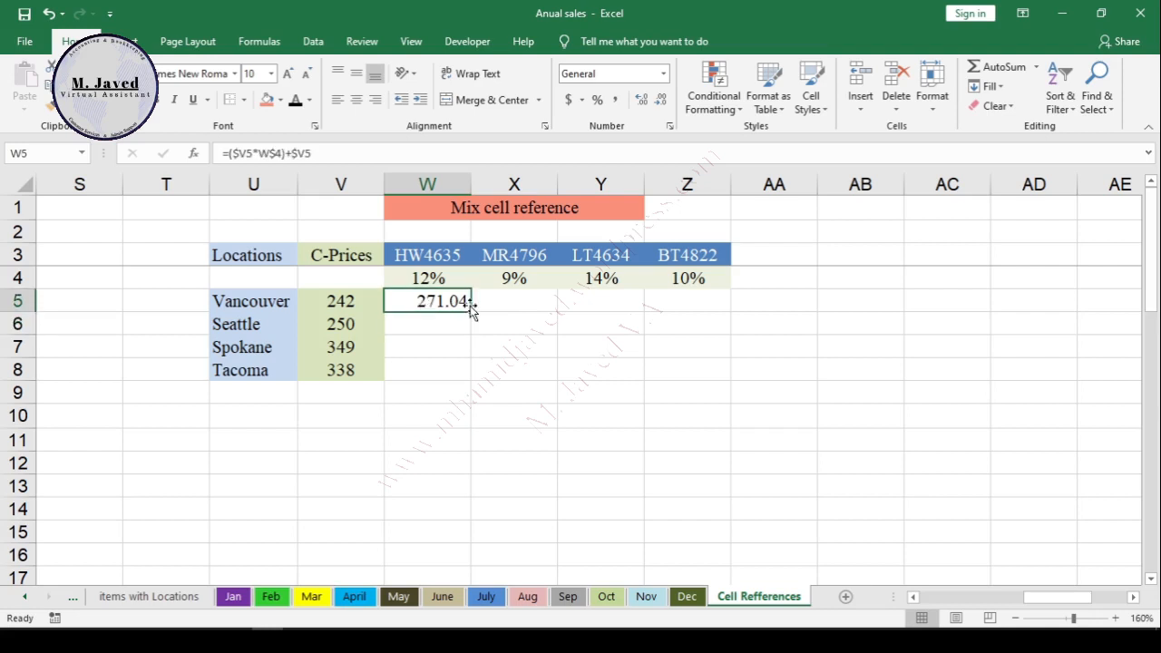
left_click_drag(473, 311, 701, 316)
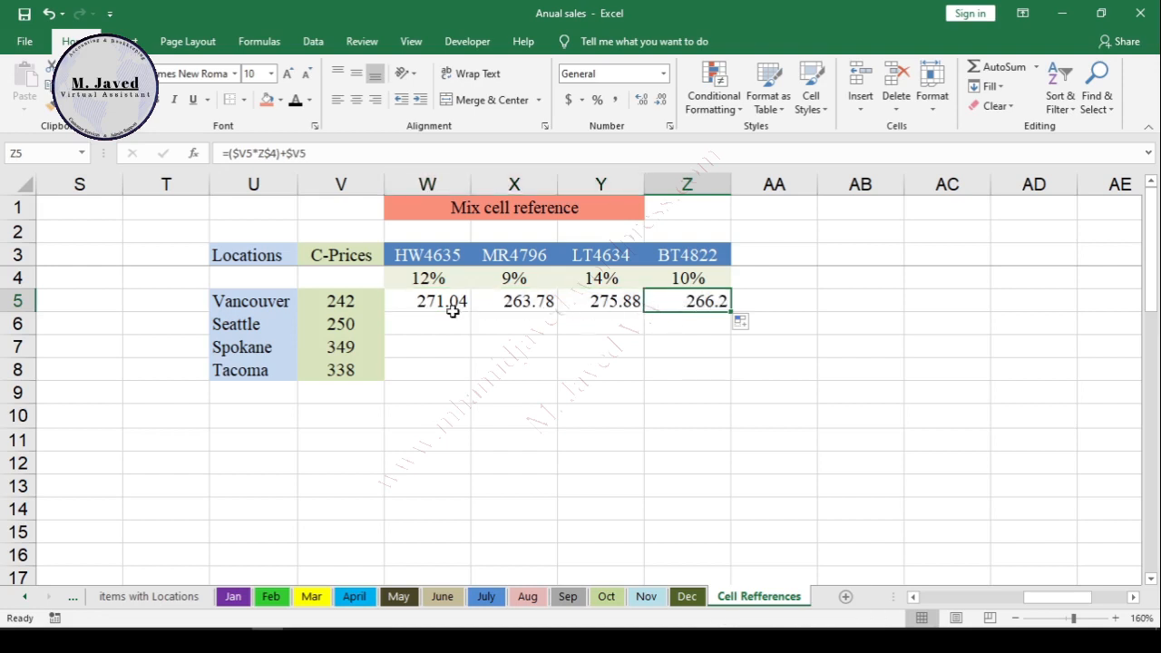
left_click_drag(405, 313, 736, 381)
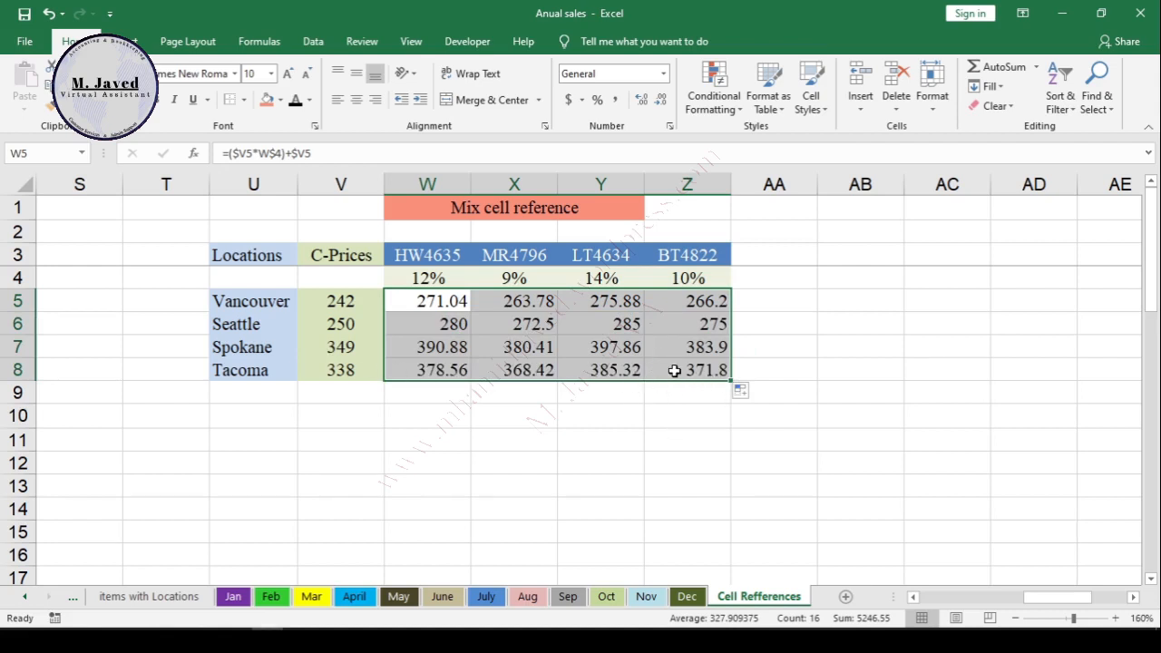
left_click(672, 370)
left_click(608, 371)
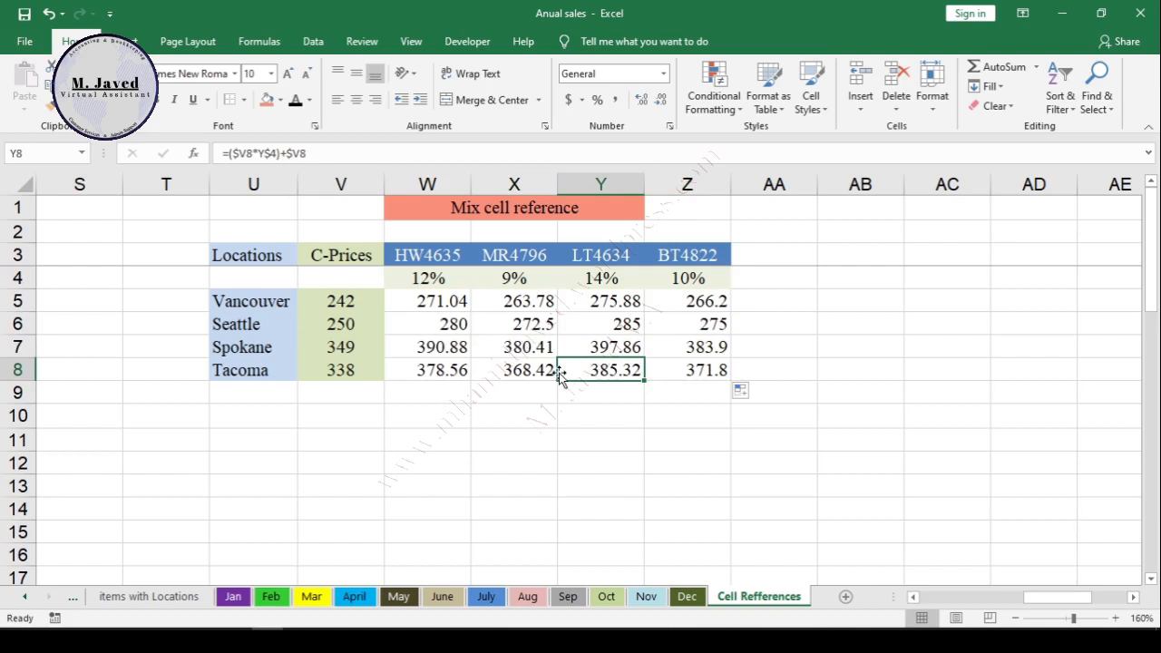
left_click(522, 368)
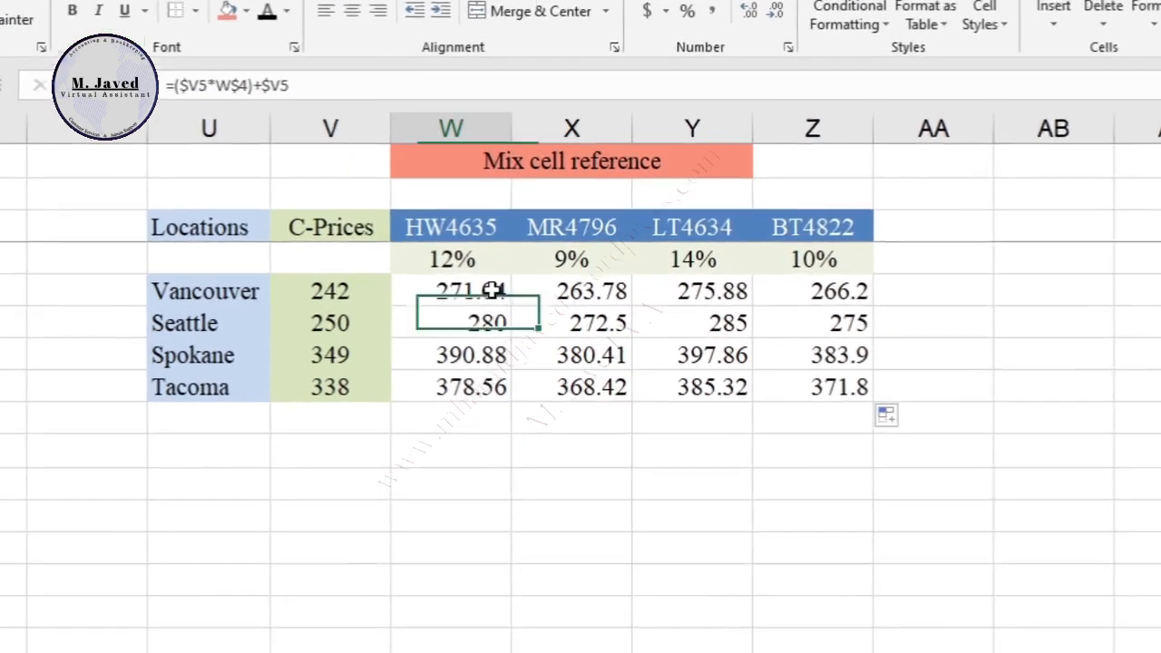
- Change the W5 formula to a percentage decrease, =($V5*-W$4)+$V5
left_click(460, 301)
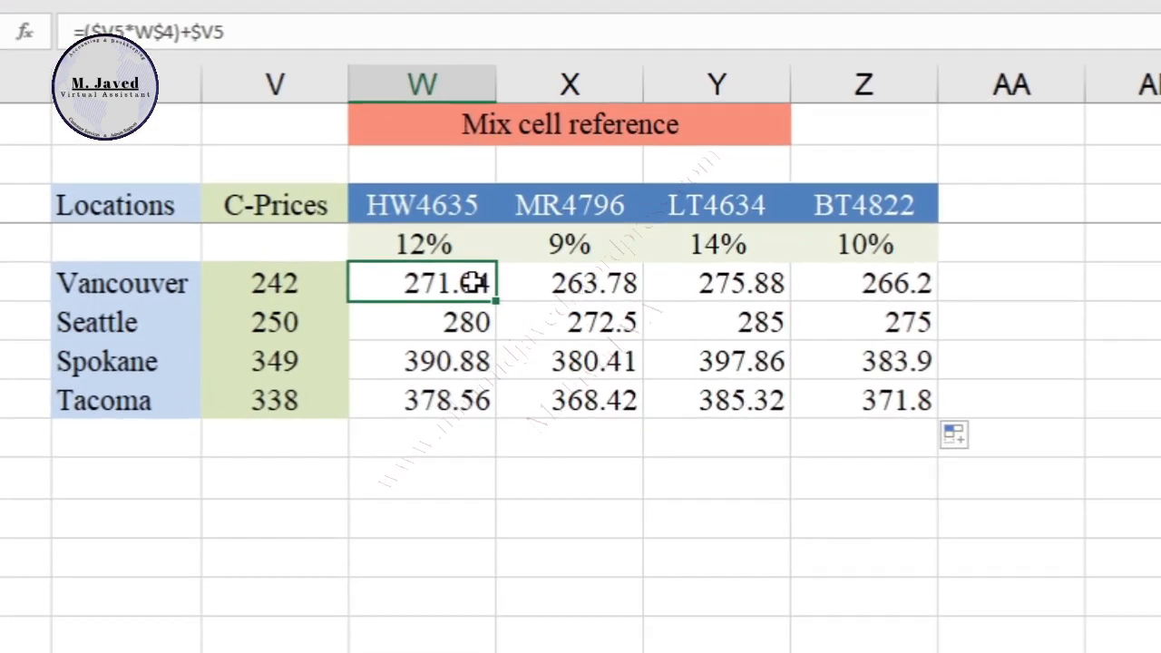
double_click(475, 284)
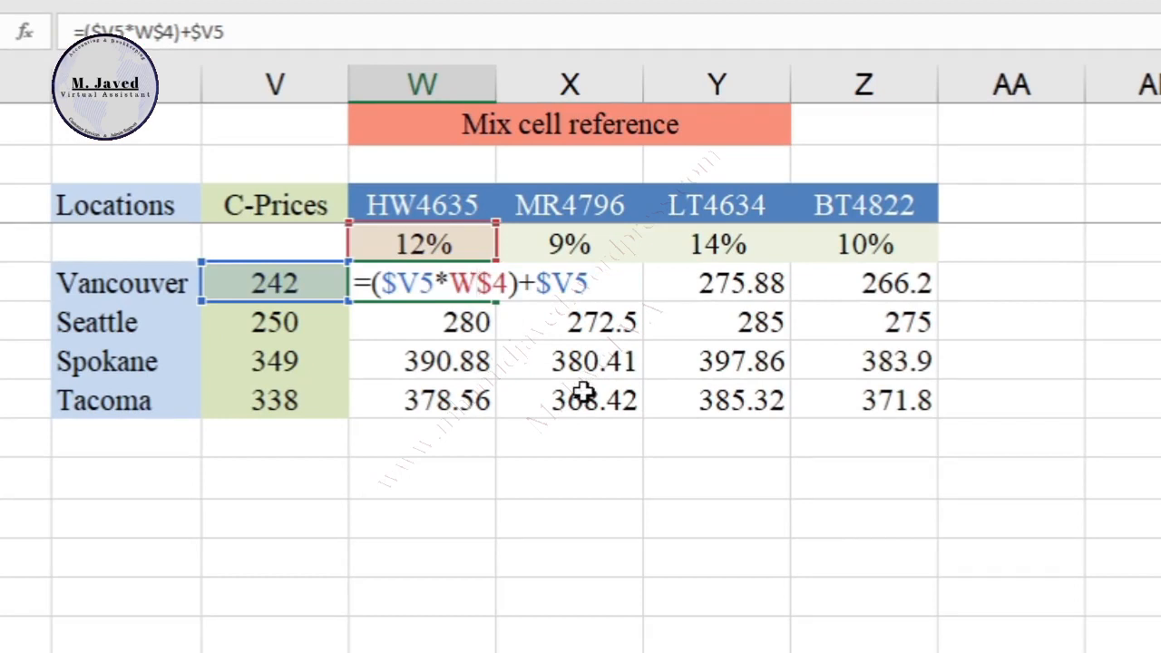
type("-")
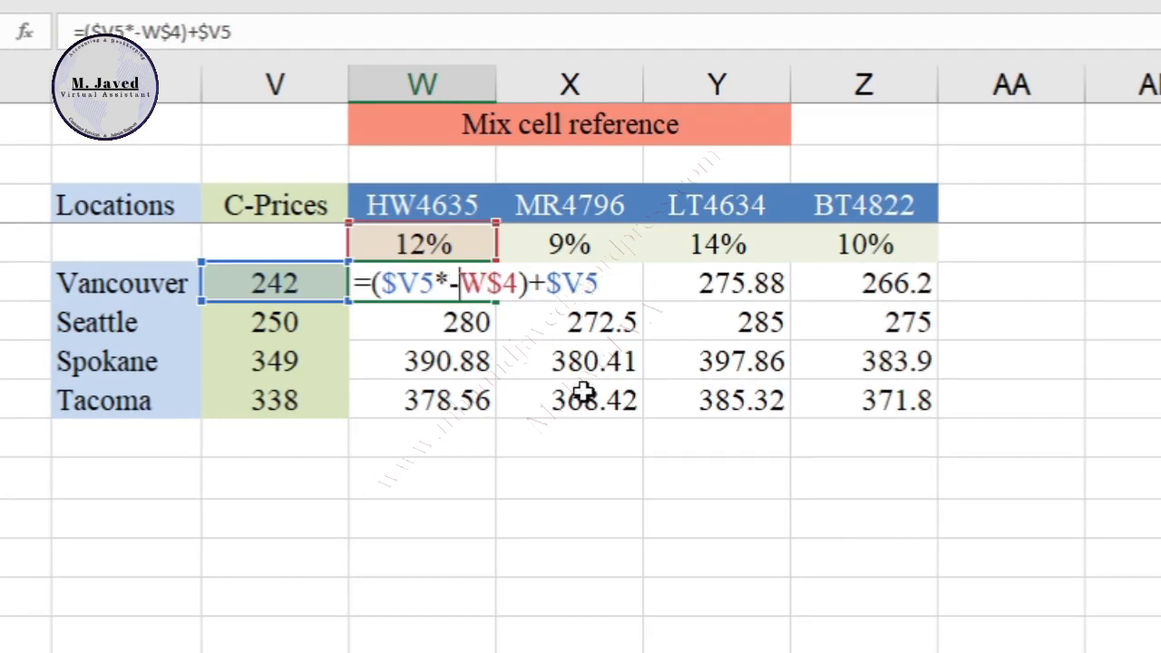
key("Return")
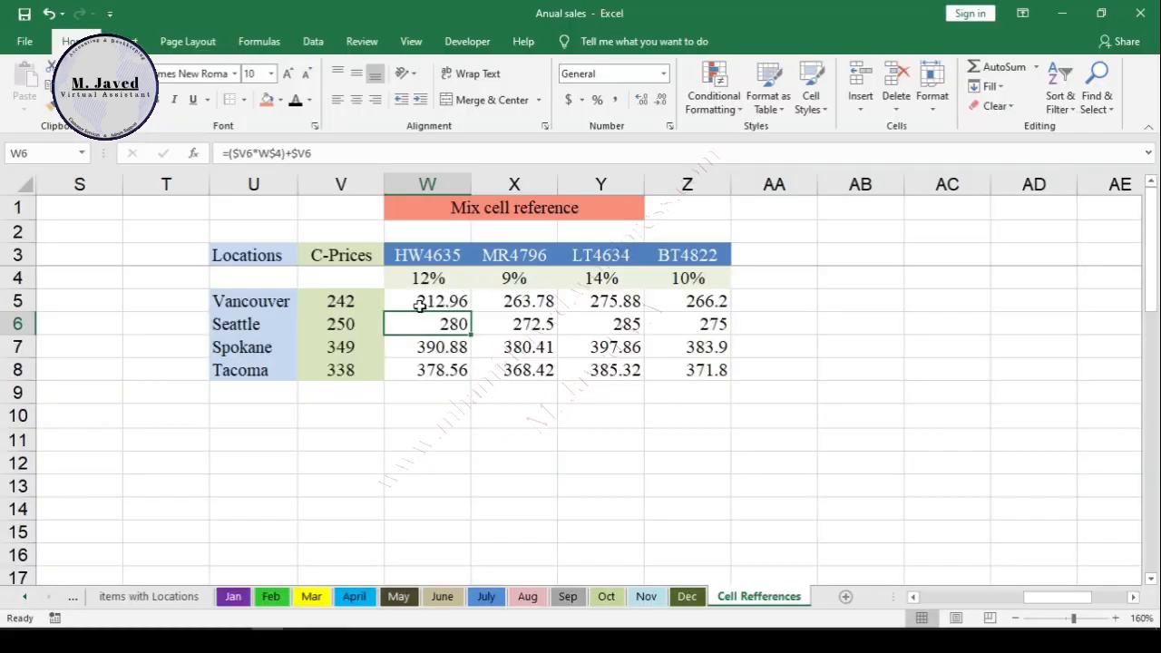
- Copy the decrease formula from W5 across to Z5 and down to row 8, and check the copied formula in Y7
left_click(419, 307)
left_click_drag(473, 312, 705, 308)
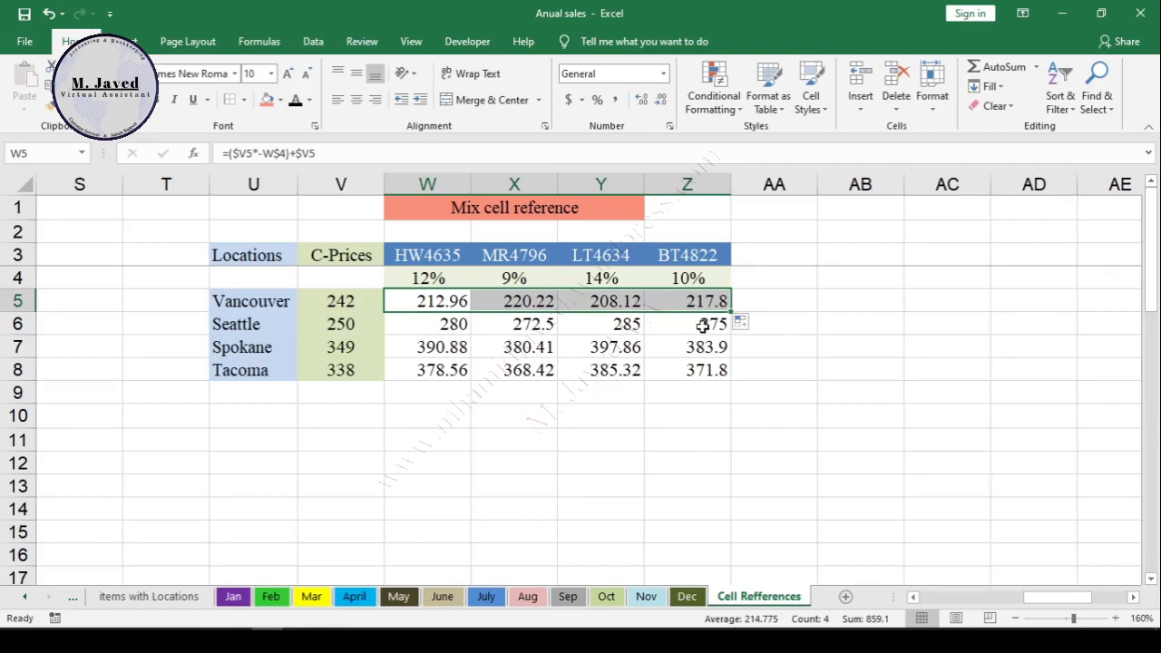
left_click_drag(731, 318, 726, 386)
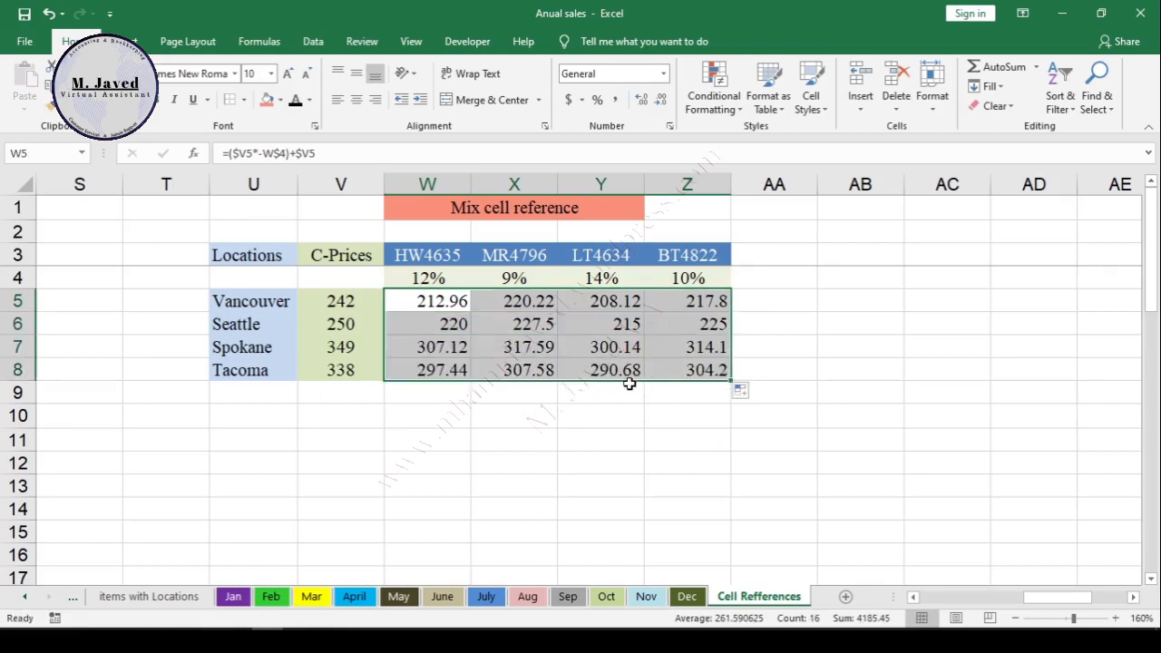
left_click(584, 347)
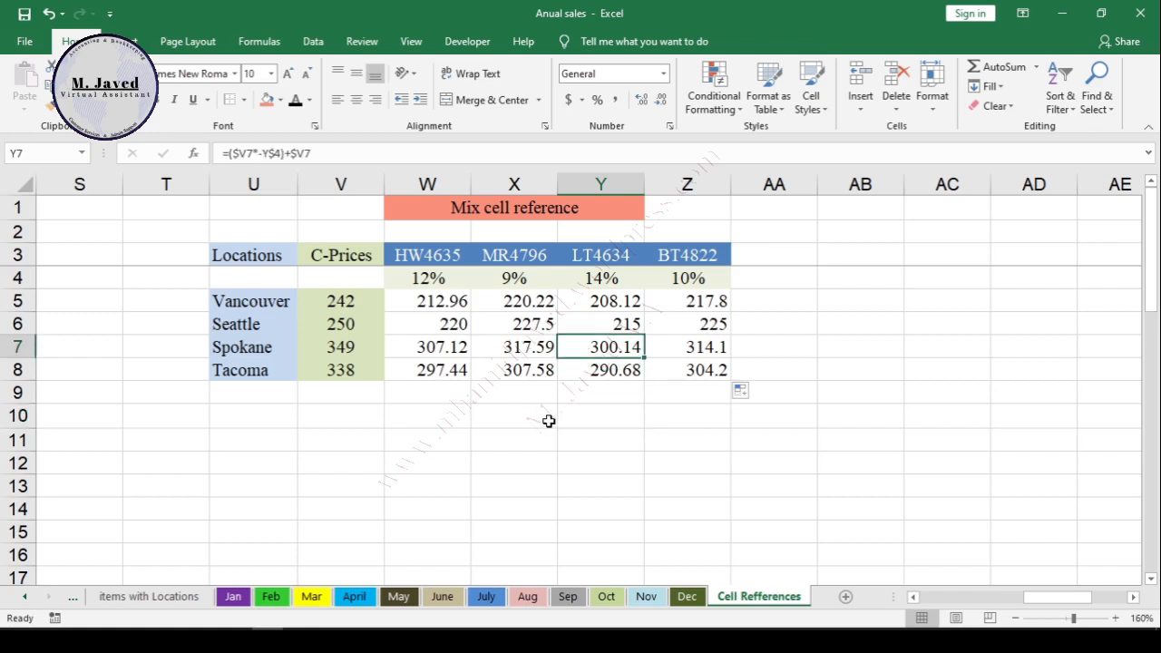
left_click(549, 421)
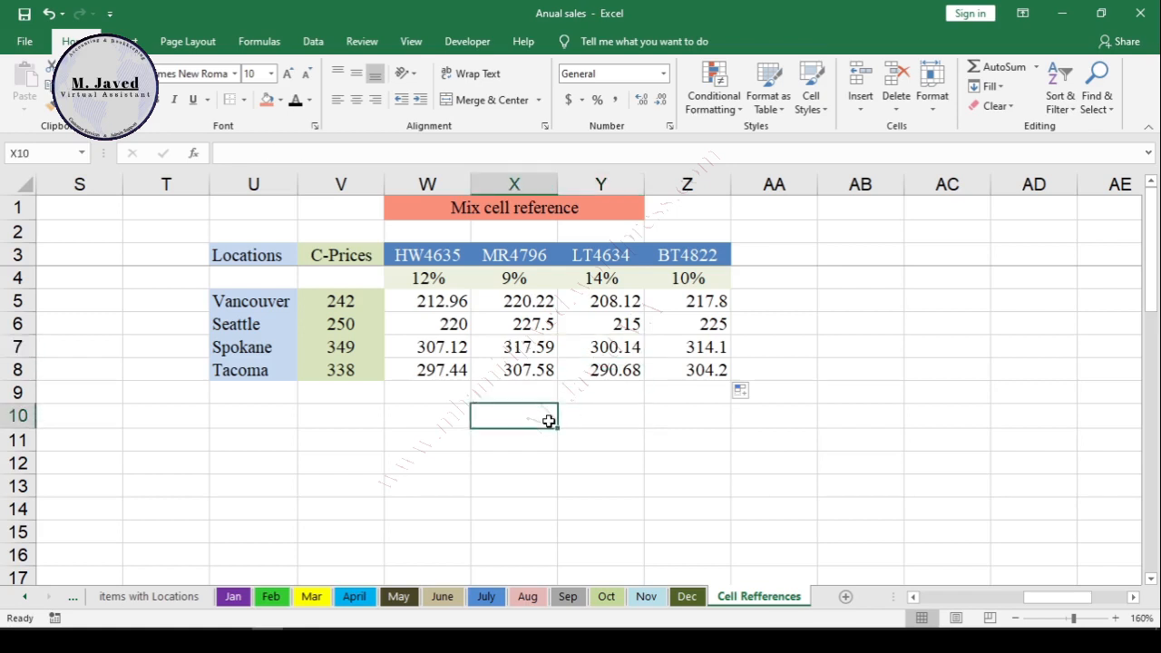